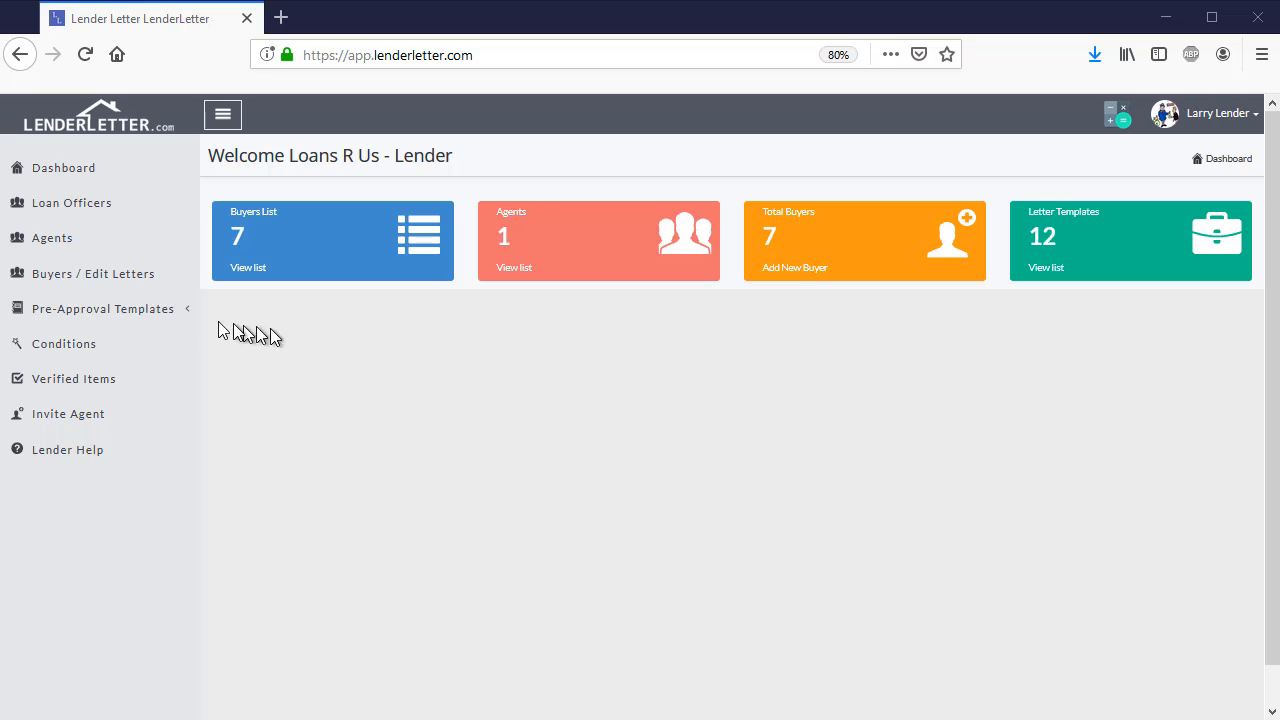
Open the list of own pre-approval templates and preview "Standard Pre-Approval Template - Conventional"
{"action": "left_click", "coordinate": [127, 316]}
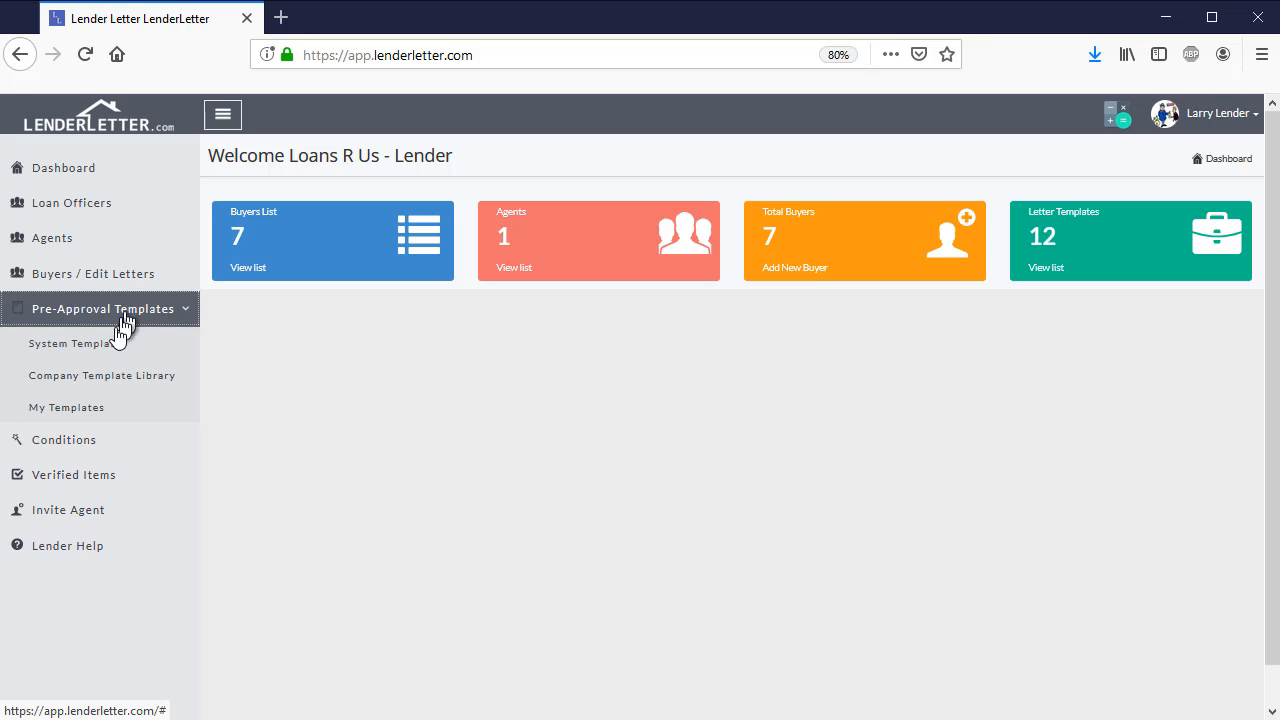
{"action": "left_click", "coordinate": [75, 412]}
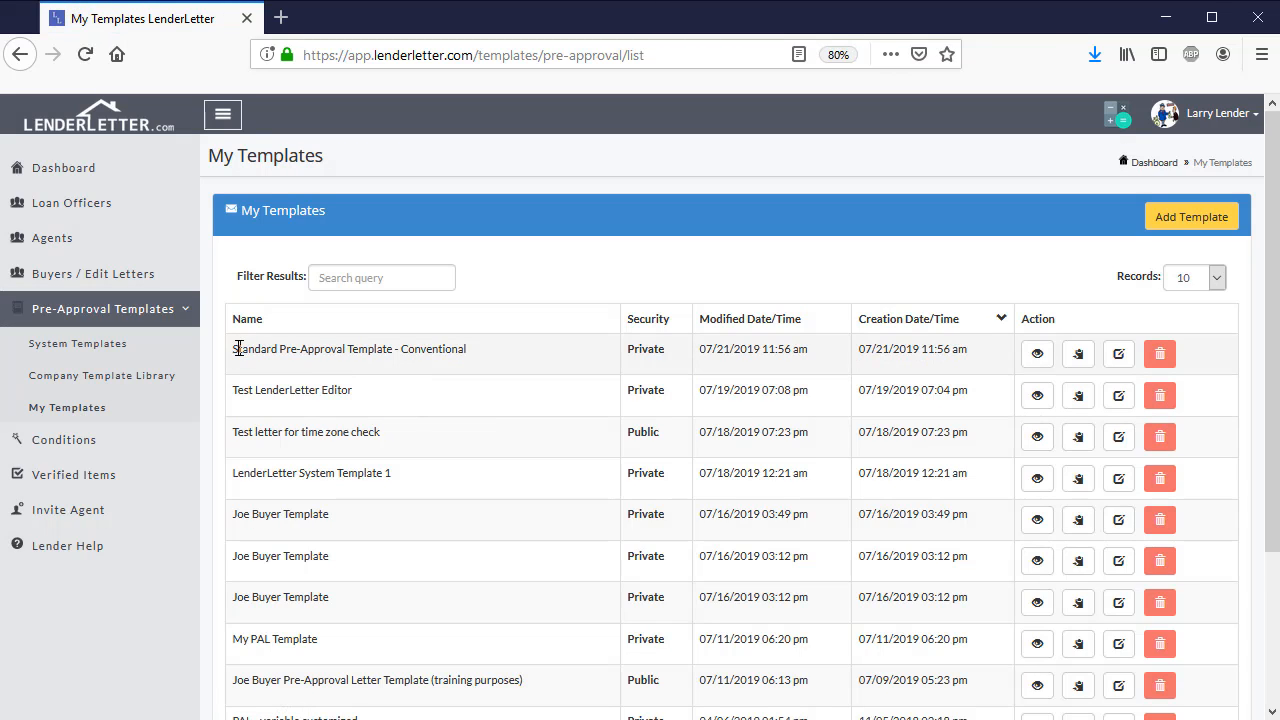
{"action": "left_click_drag", "start_coordinate": [236, 348], "coordinate": [473, 354]}
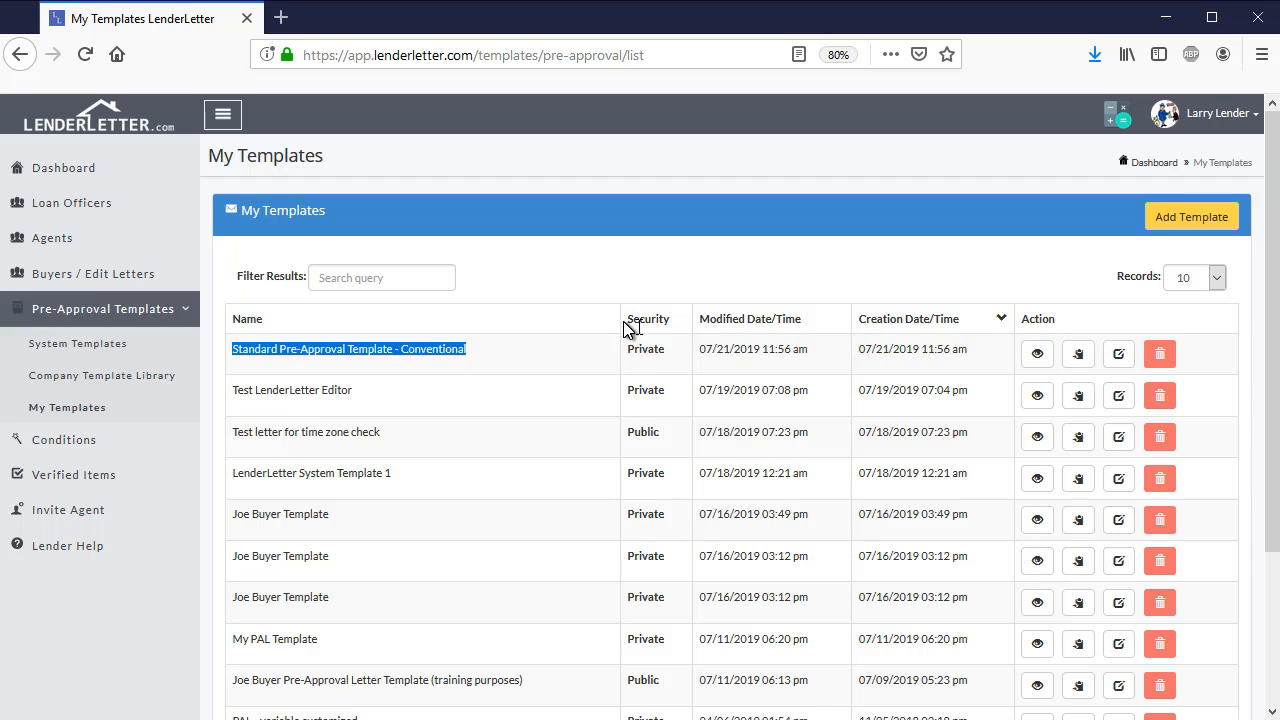
{"action": "left_click", "coordinate": [1038, 358]}
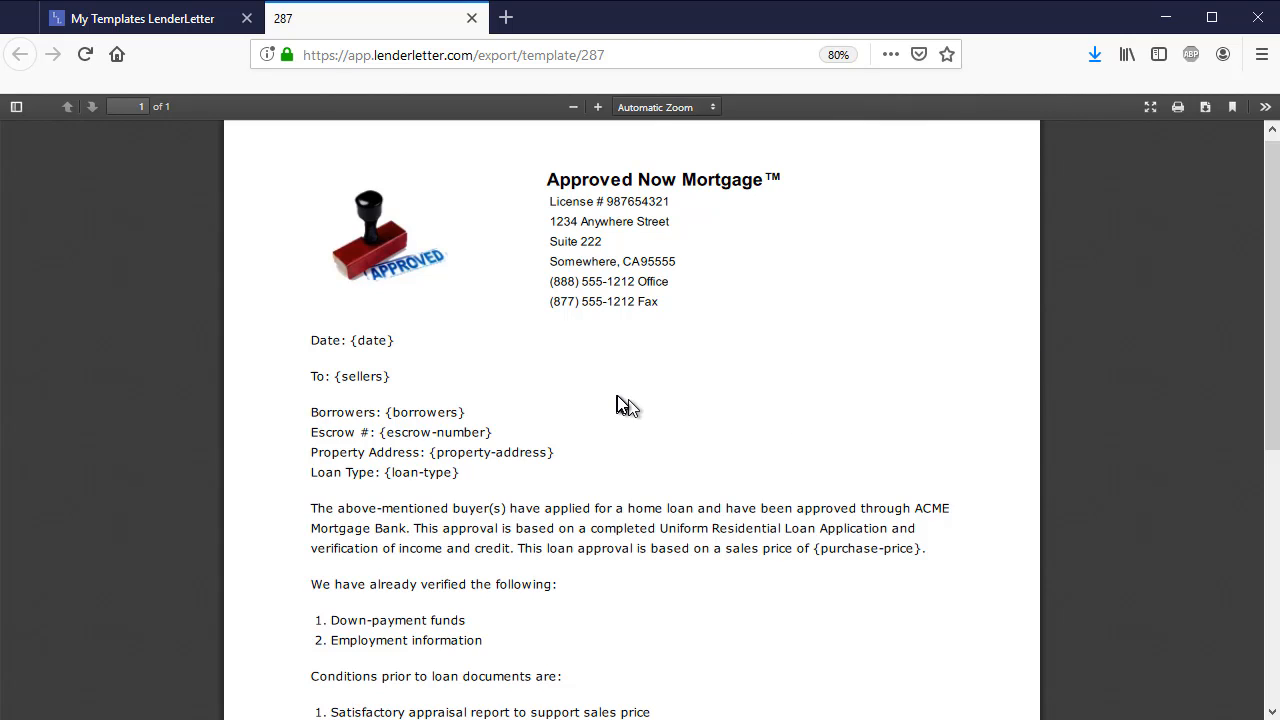
Examine the template's variable placeholders, including date, sellers and purchase price, and close the preview
{"action": "scroll", "coordinate": [624, 378], "scroll_direction": "down", "scroll_amount": 5}
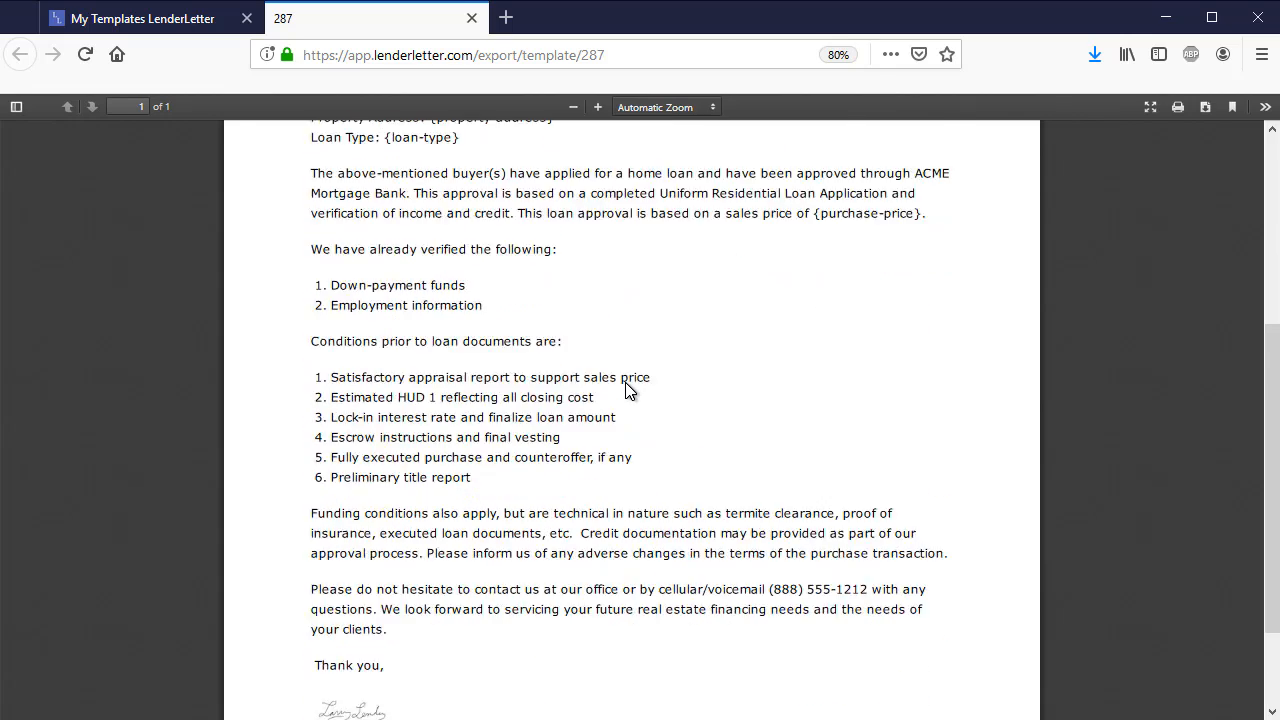
{"action": "scroll", "coordinate": [625, 382], "scroll_direction": "up", "scroll_amount": 5}
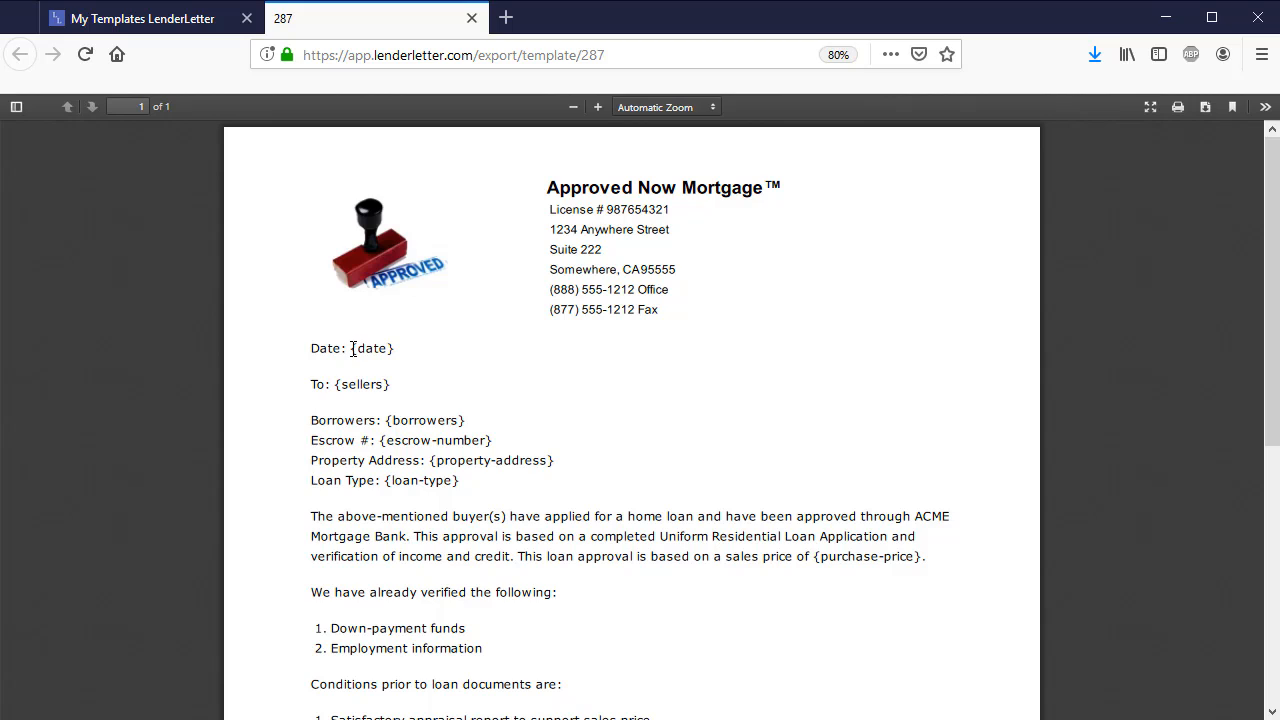
{"action": "left_click_drag", "start_coordinate": [354, 348], "coordinate": [395, 350]}
{"action": "left_click_drag", "start_coordinate": [336, 384], "coordinate": [398, 386]}
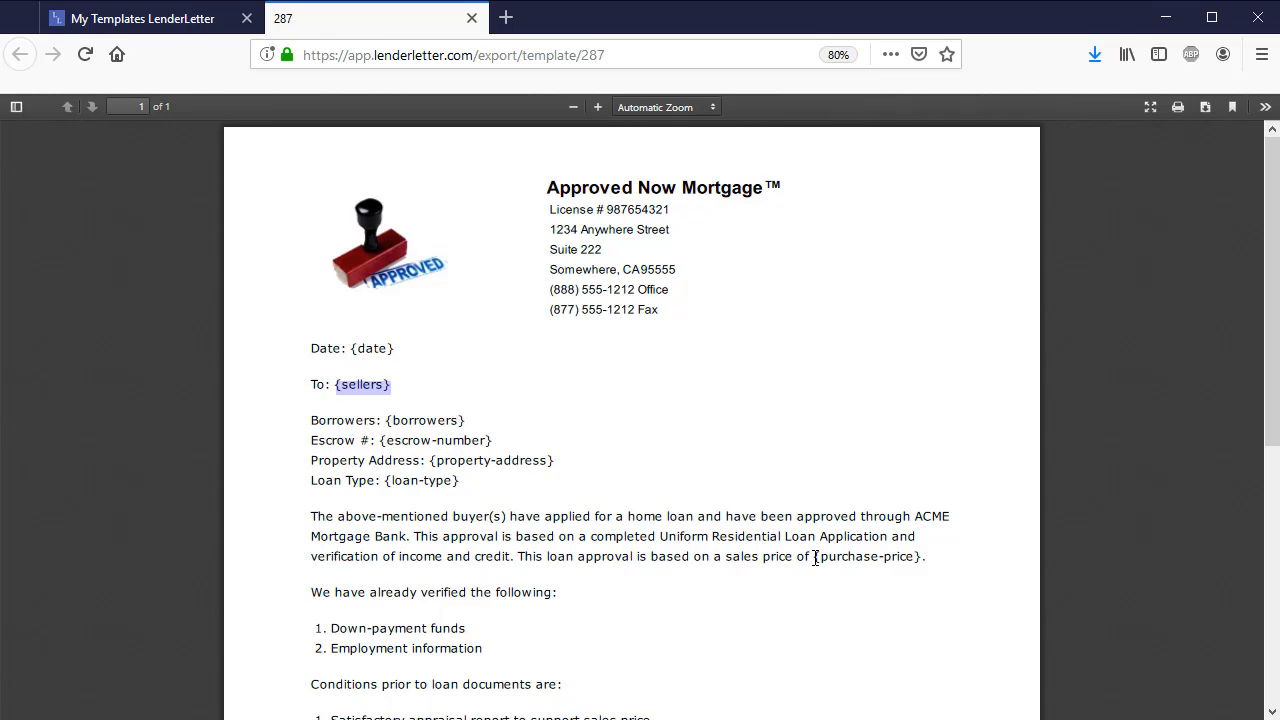
{"action": "left_click_drag", "start_coordinate": [814, 557], "coordinate": [924, 560]}
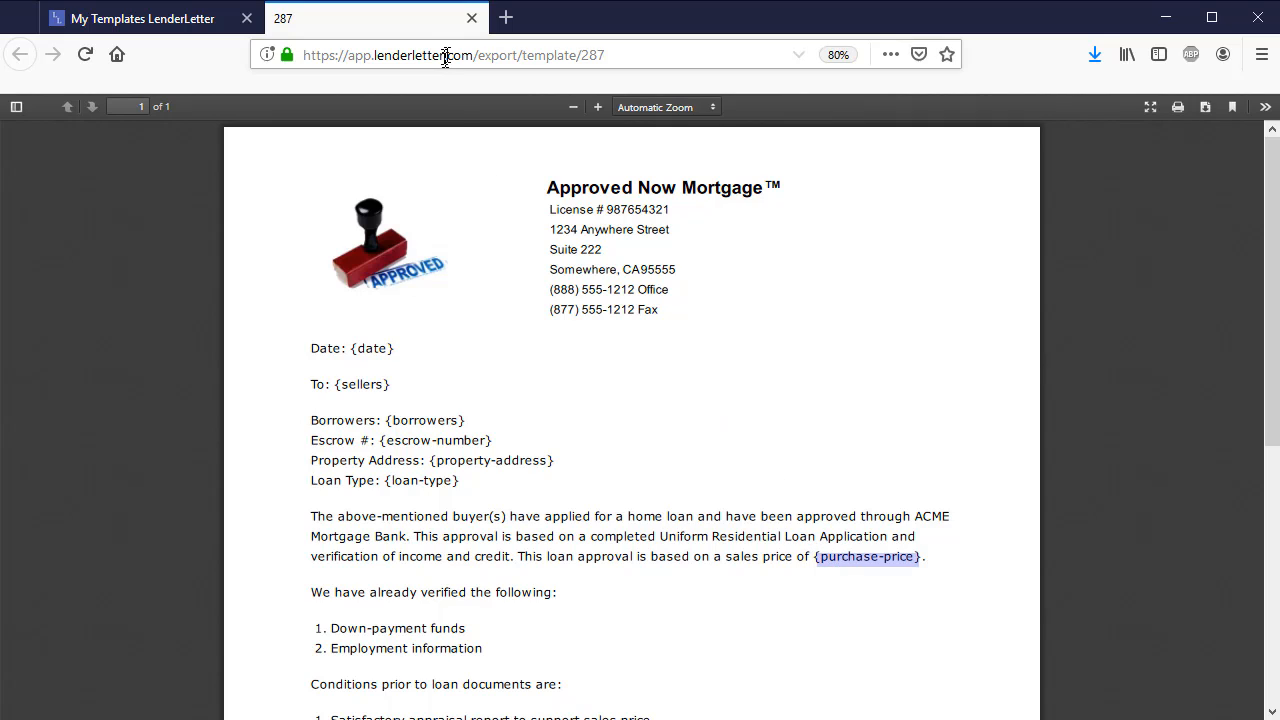
{"action": "left_click", "coordinate": [471, 18]}
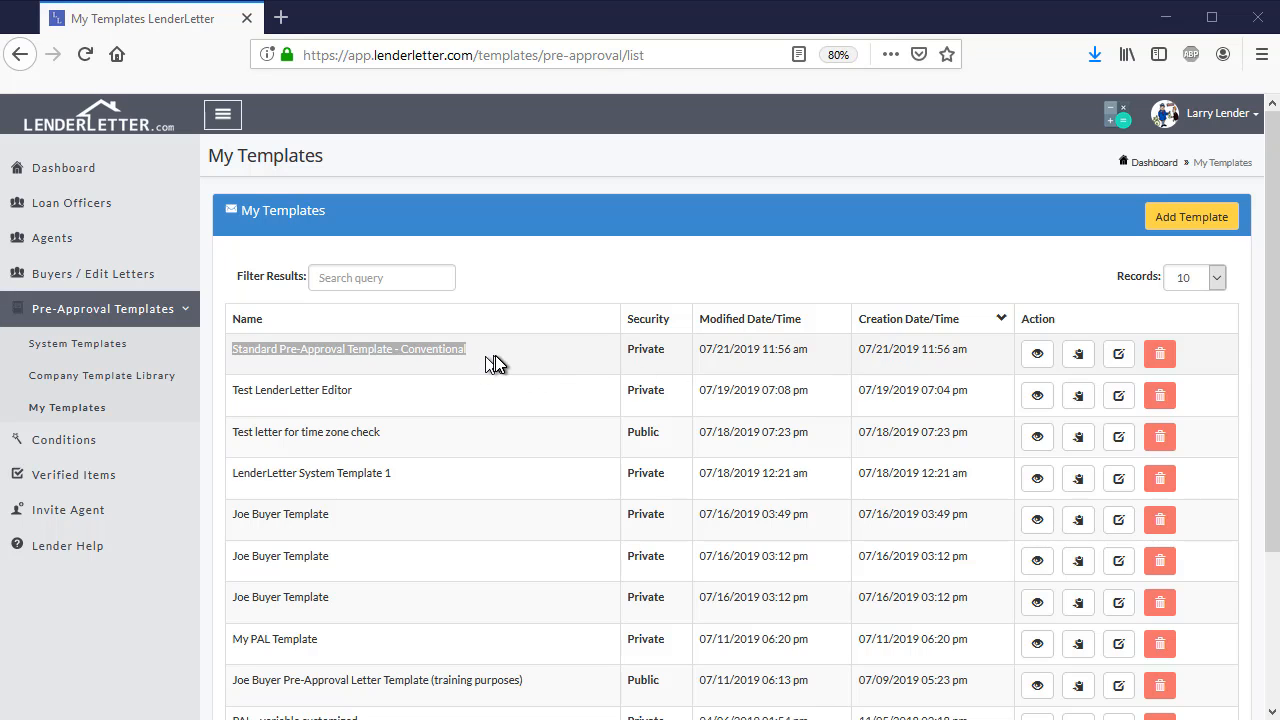
{"action": "left_click", "coordinate": [495, 355]}
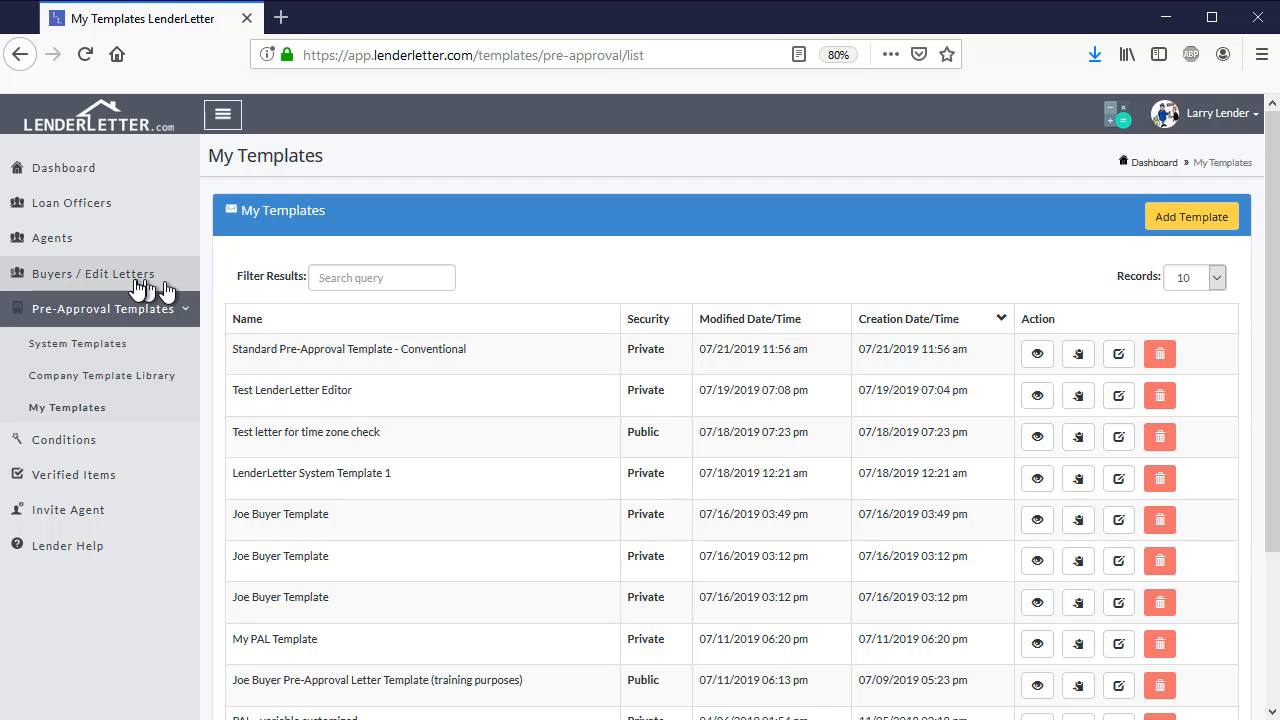
Open the letter list of the first active buyer and start adding a new pre-approval letter
{"action": "left_click", "coordinate": [107, 280]}
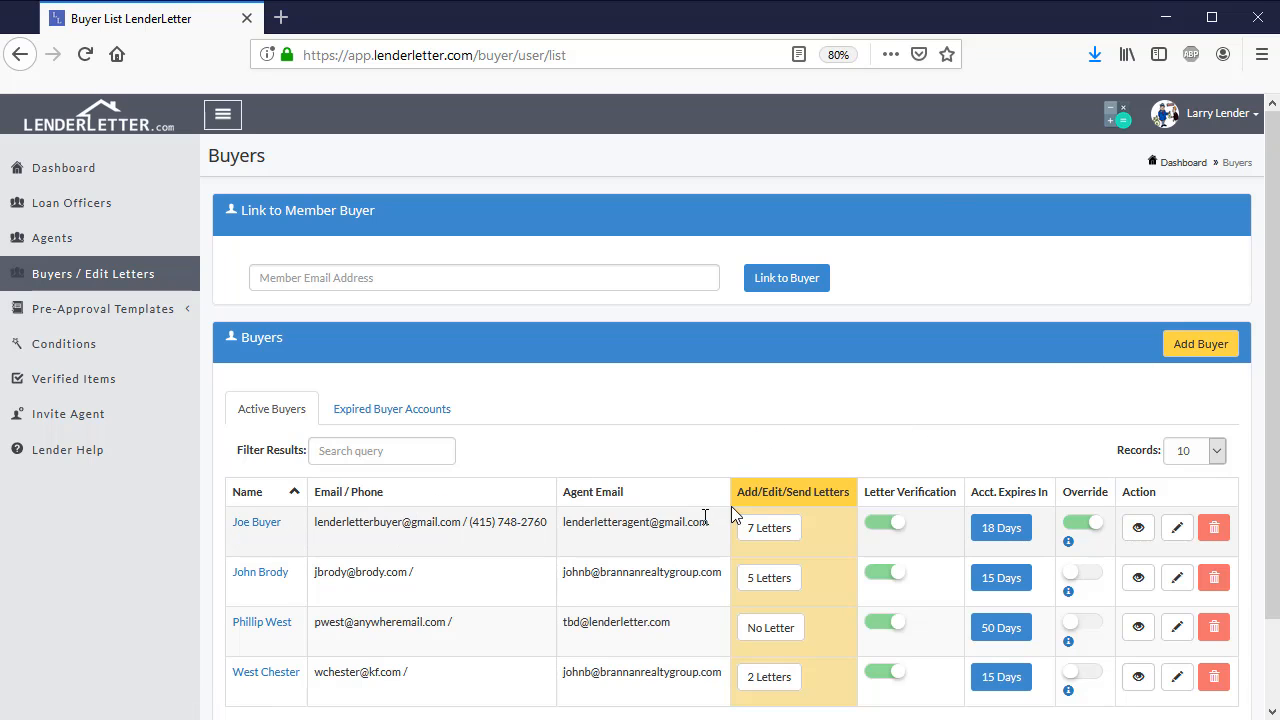
{"action": "left_click", "coordinate": [745, 533]}
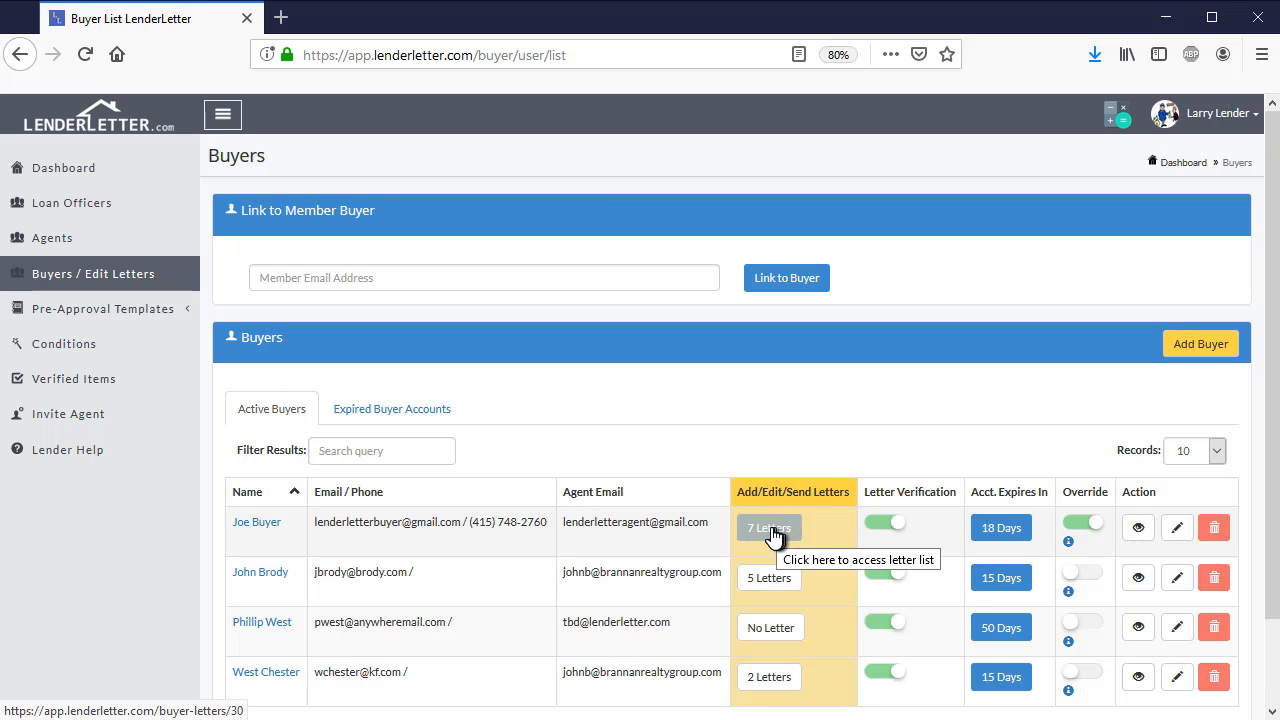
{"action": "left_click", "coordinate": [772, 535]}
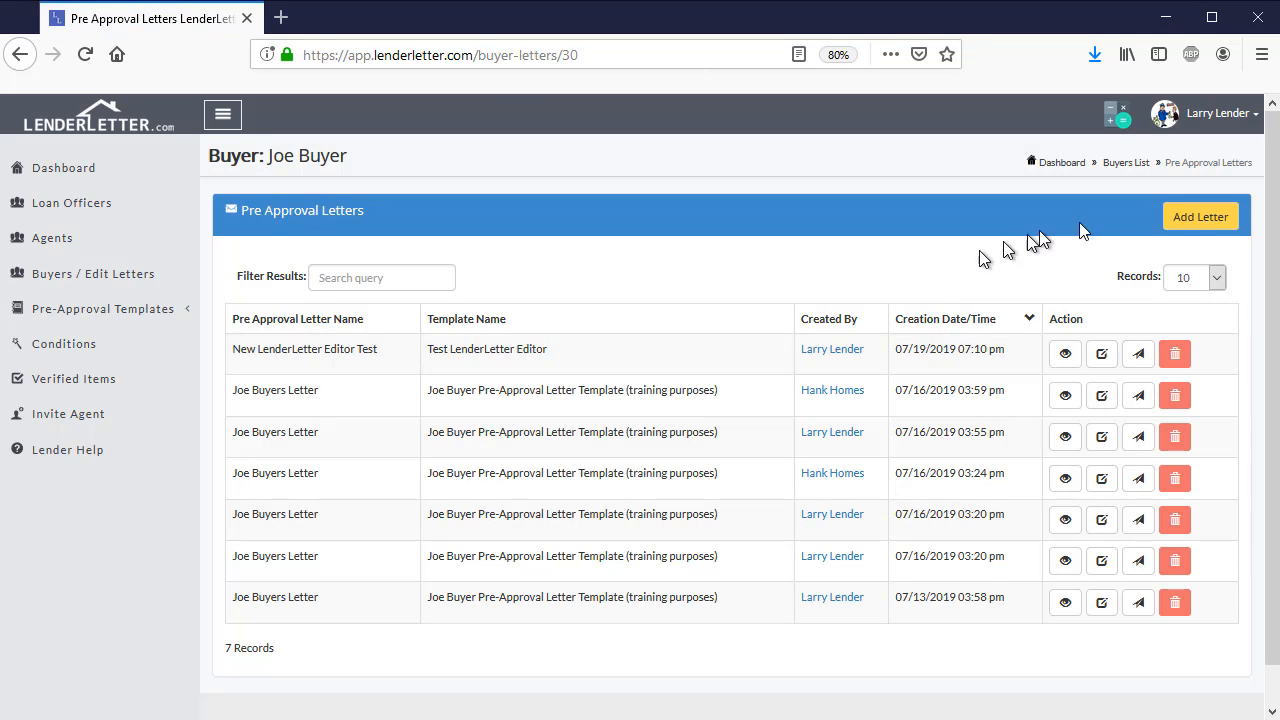
{"action": "left_click", "coordinate": [1188, 220]}
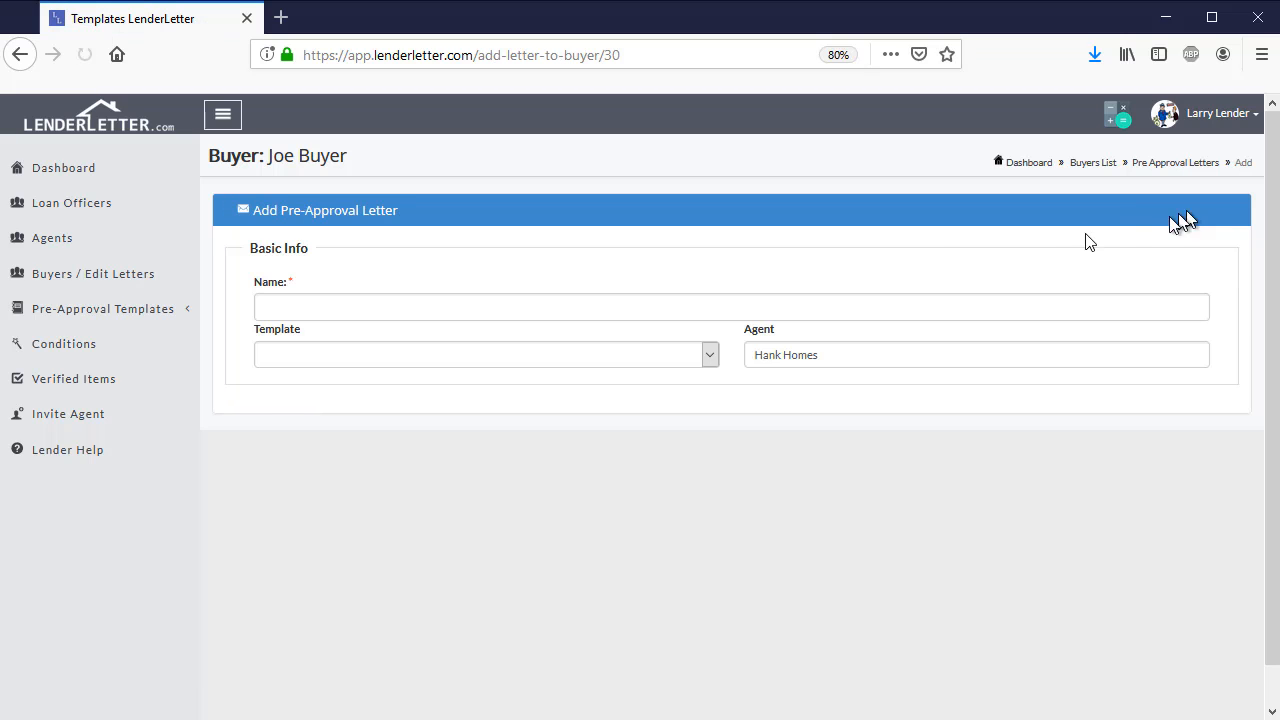
Name the letter with the buyer's name, "Conventional" and the full property address, separated by hyphens
{"action": "left_click", "coordinate": [401, 310]}
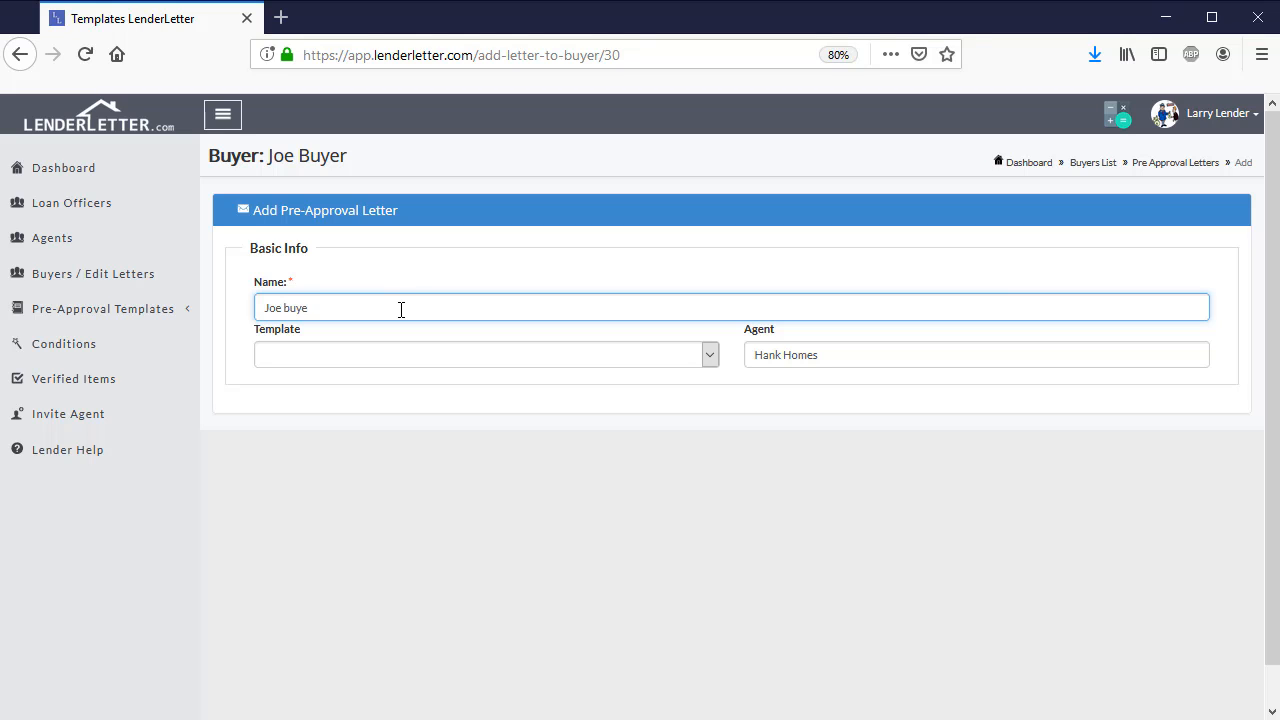
{"action": "type", "text": "Joe Buyer - Convention"}
{"action": "type", "text": "al - 123 Anywho"}
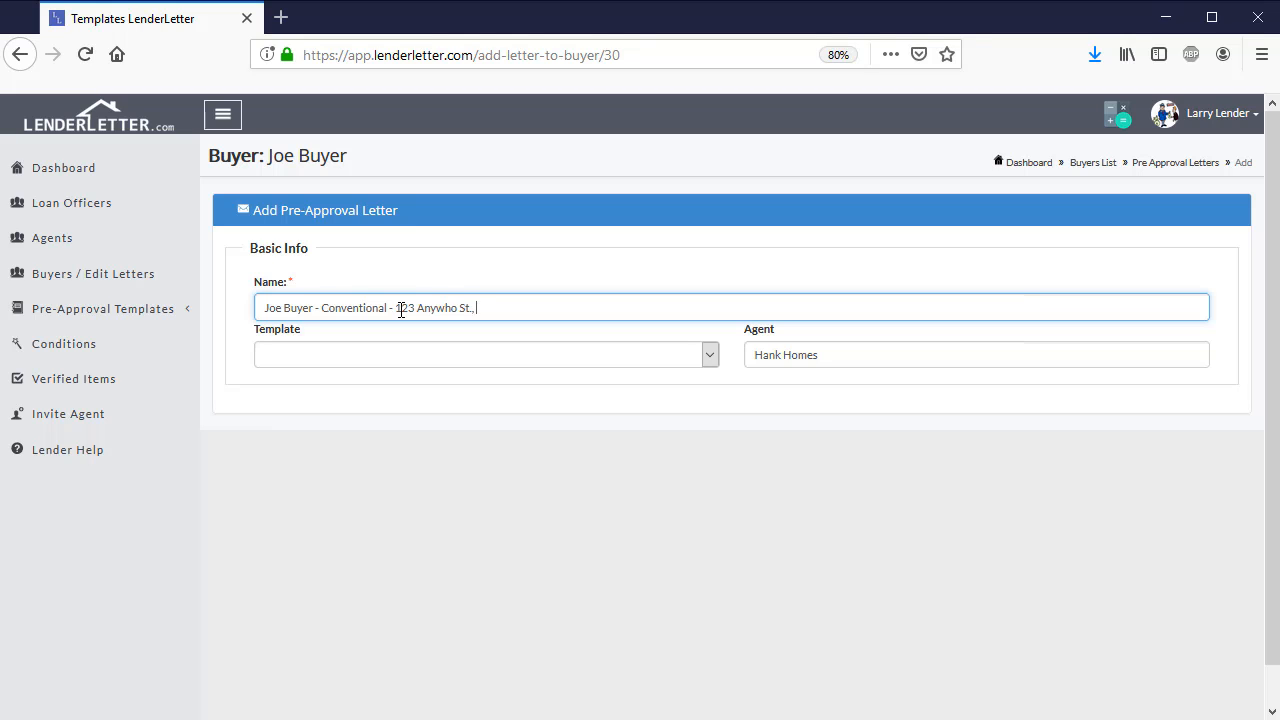
{"action": "type", "text": "St., Somewhatere, CA 95555"}
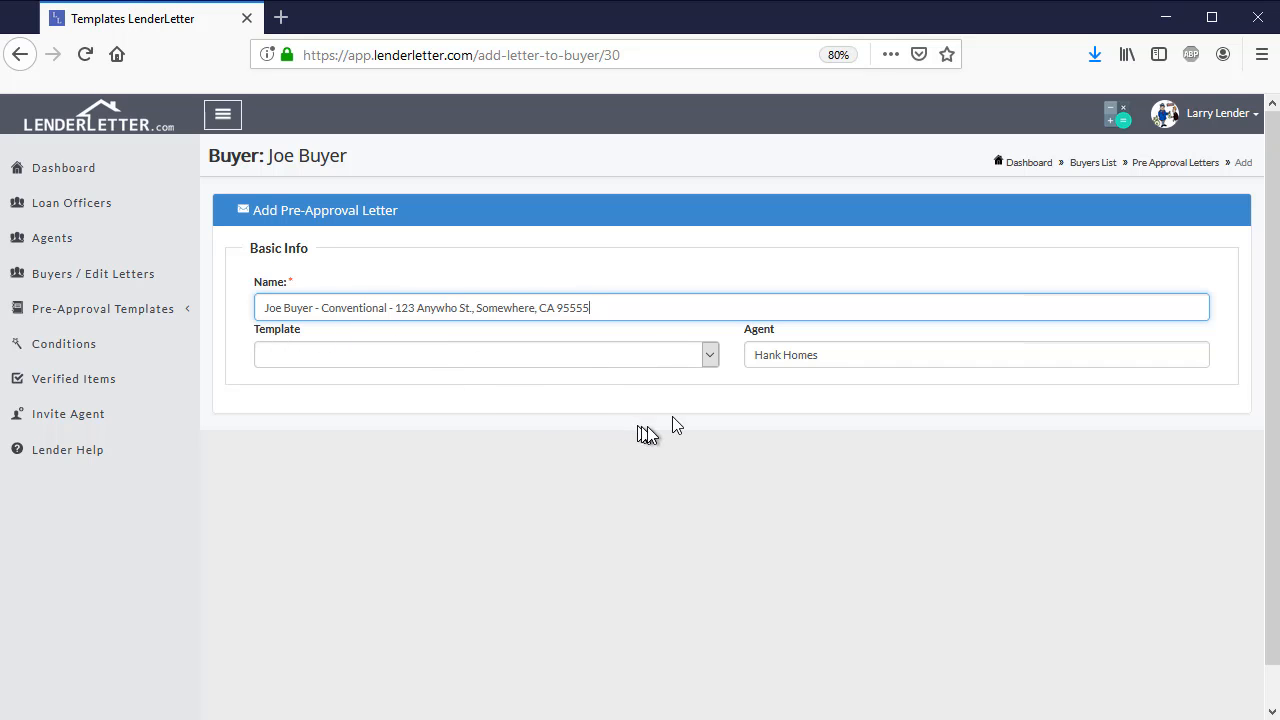
Base the letter on "Standard Pre-Approval Template - Conventional" and look over its variables
{"action": "left_click", "coordinate": [712, 358]}
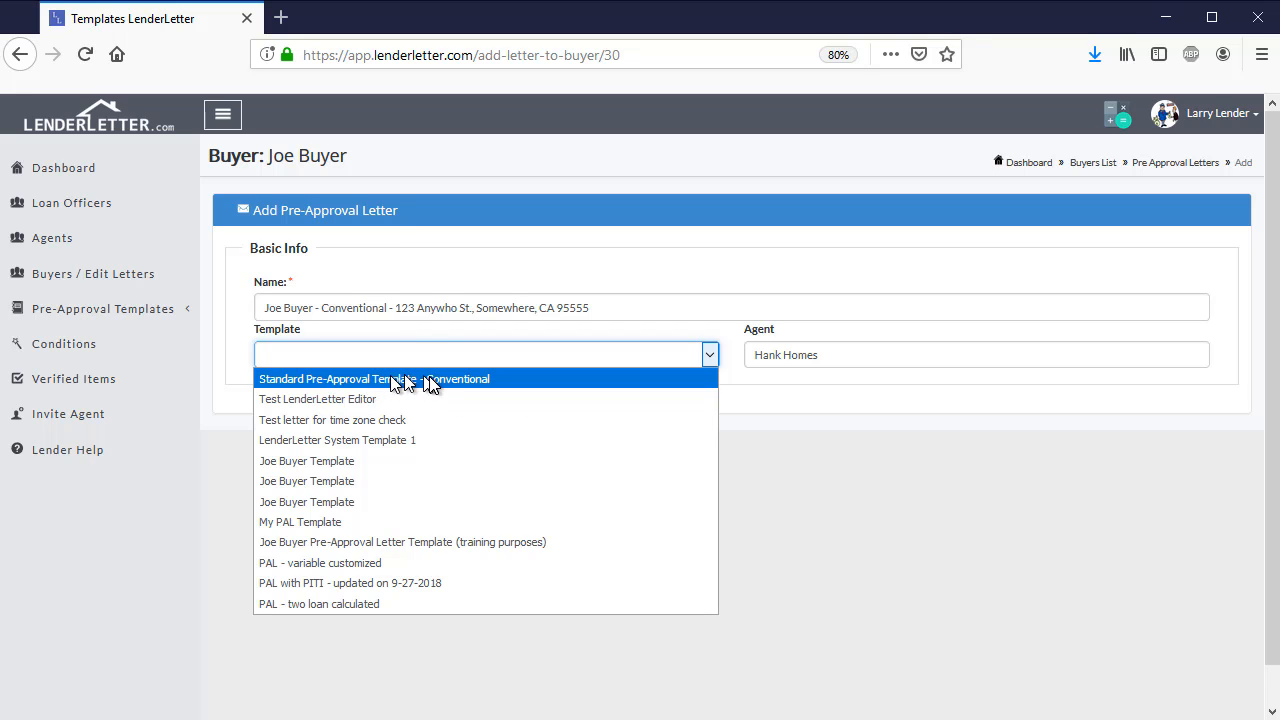
{"action": "left_click", "coordinate": [506, 379]}
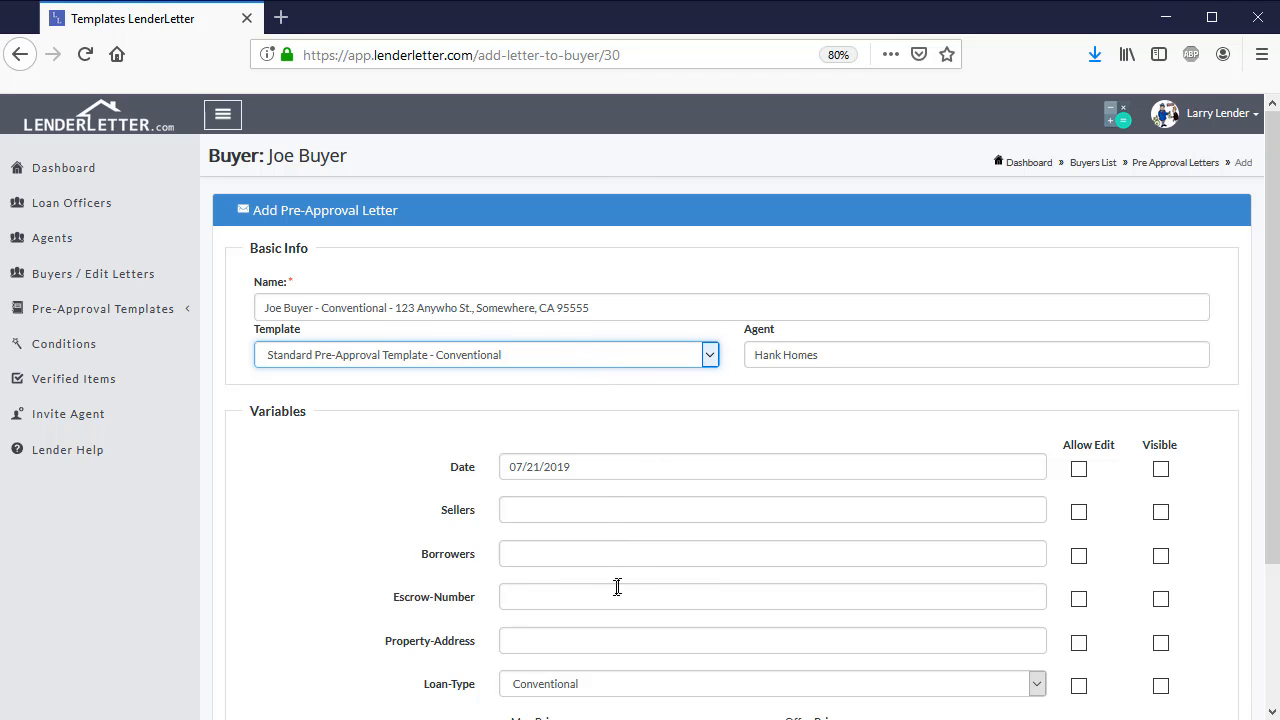
{"action": "scroll", "coordinate": [636, 573], "scroll_direction": "down", "scroll_amount": 1}
{"action": "scroll", "coordinate": [634, 569], "scroll_direction": "down", "scroll_amount": 1}
{"action": "scroll", "coordinate": [634, 569], "scroll_direction": "up", "scroll_amount": 1}
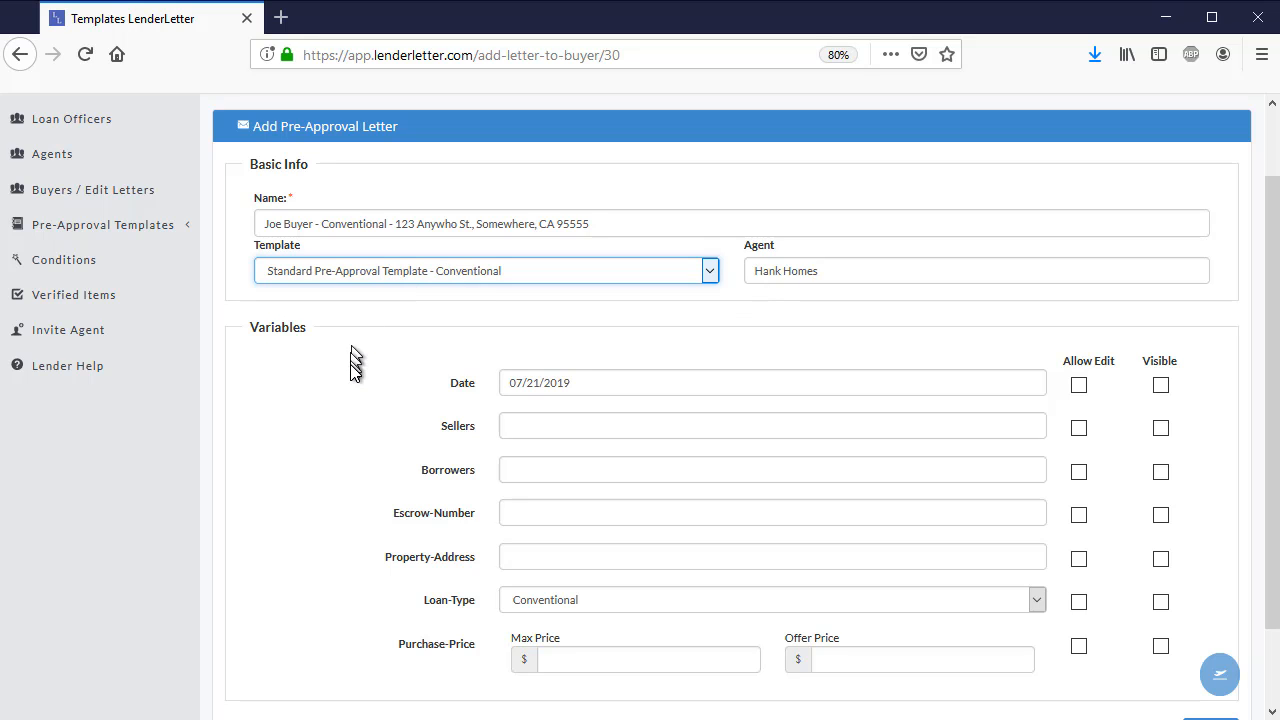
{"action": "scroll", "coordinate": [350, 372], "scroll_direction": "down", "scroll_amount": 2}
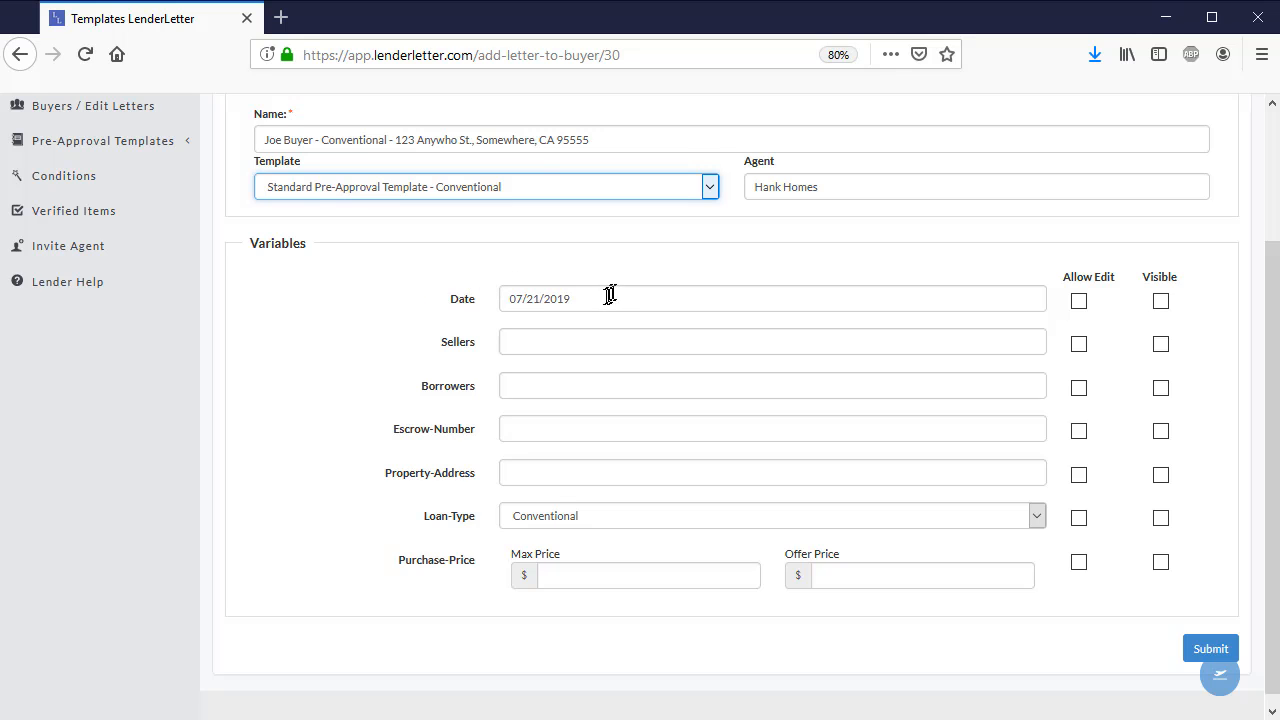
Try the Allow Edit and Visible settings on the Date variable, leaving both enabled
{"action": "left_click", "coordinate": [551, 298]}
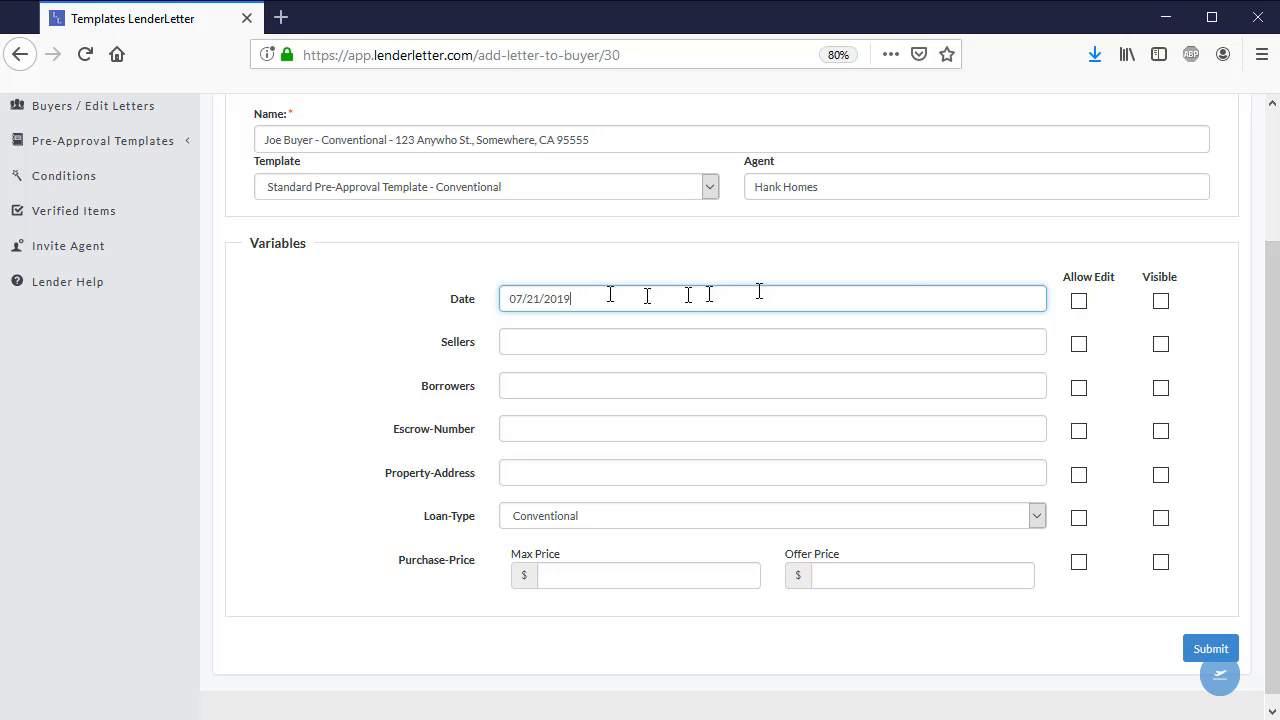
{"action": "left_click", "coordinate": [1078, 302]}
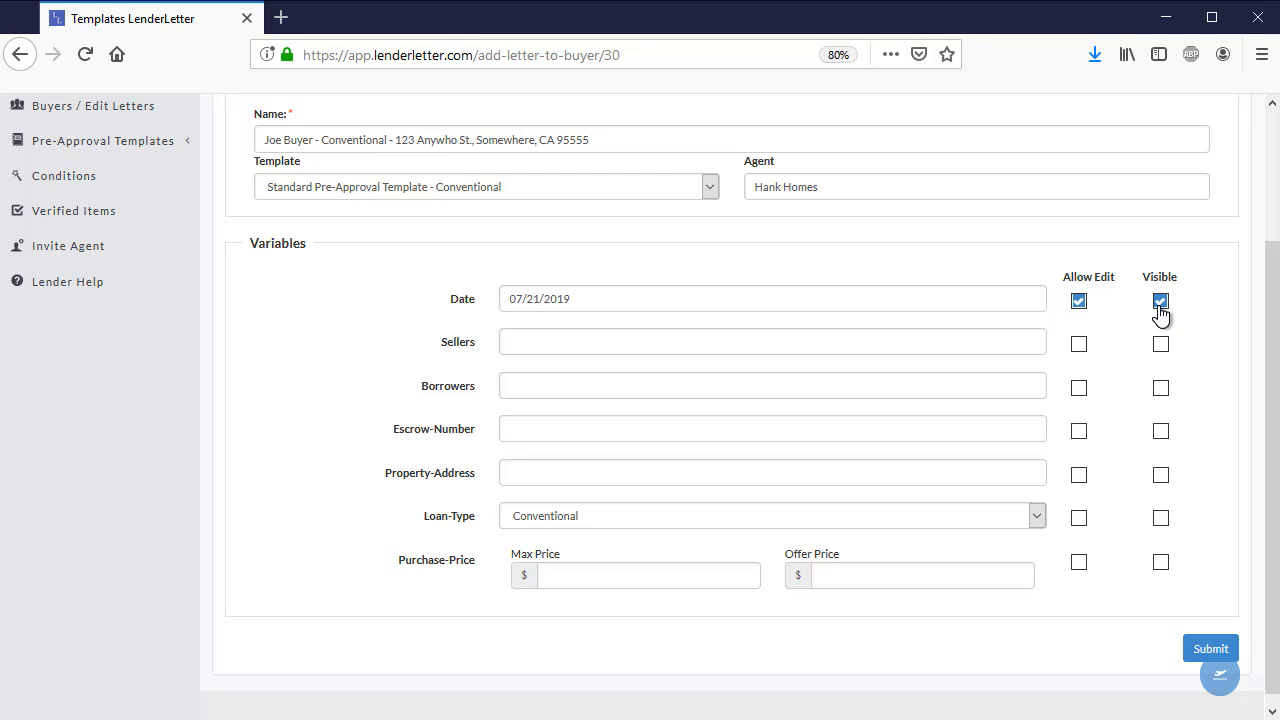
{"action": "left_click", "coordinate": [1080, 305]}
{"action": "left_click", "coordinate": [1160, 304]}
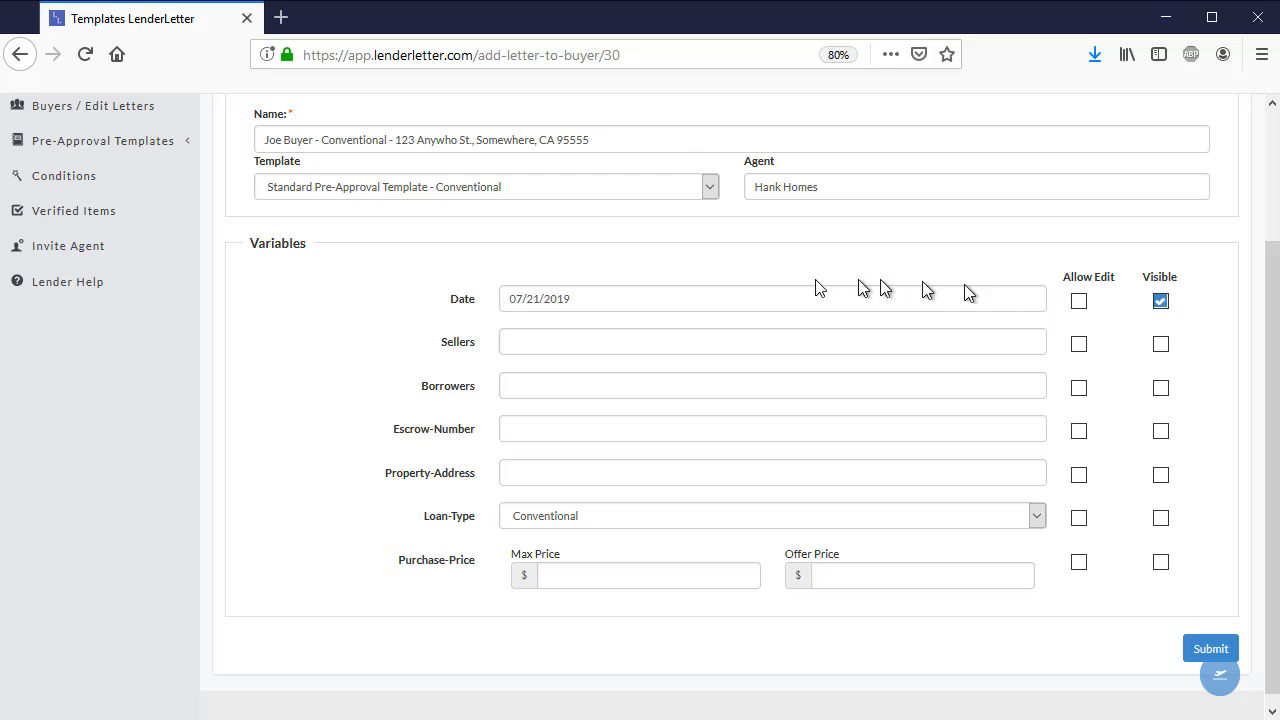
{"action": "left_click", "coordinate": [1159, 305]}
{"action": "left_click", "coordinate": [1077, 304]}
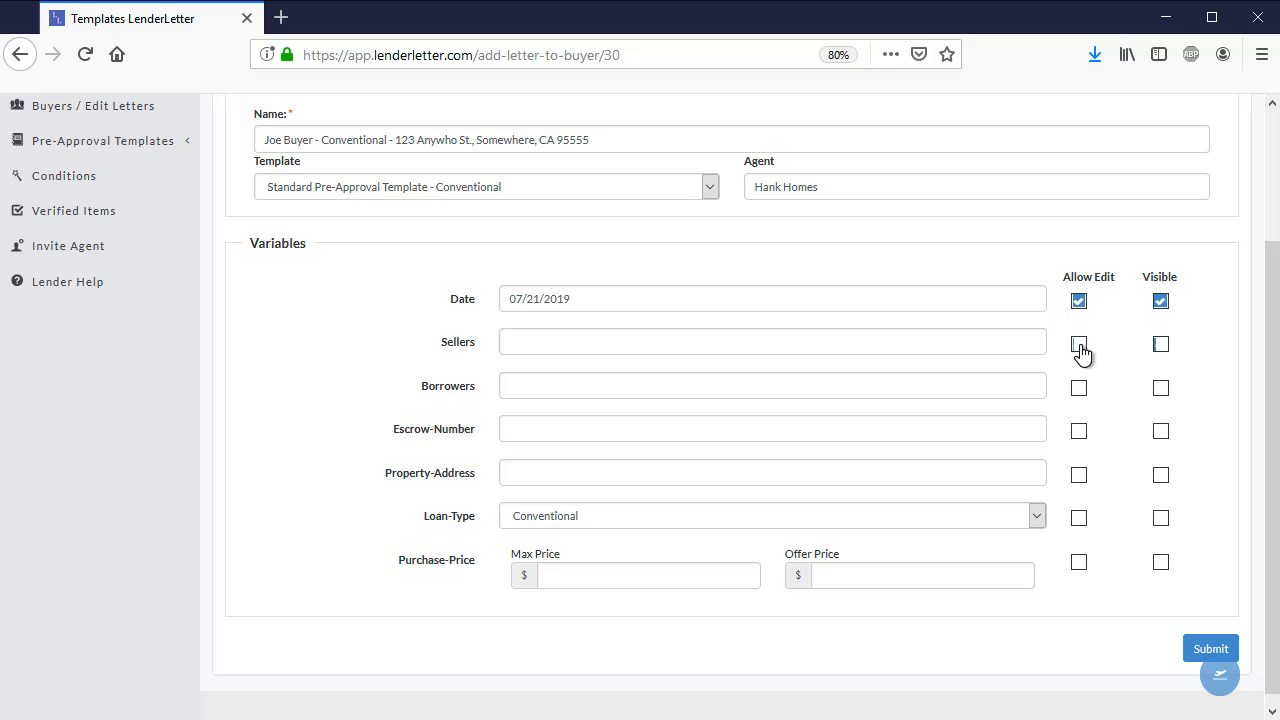
Make Sellers, Borrowers, Escrow-Number, Property-Address and Purchase-Price editable and visible, and Loan-Type visible only, with Conventional kept as the loan type
{"action": "left_click", "coordinate": [1079, 346]}
{"action": "left_click", "coordinate": [1078, 390]}
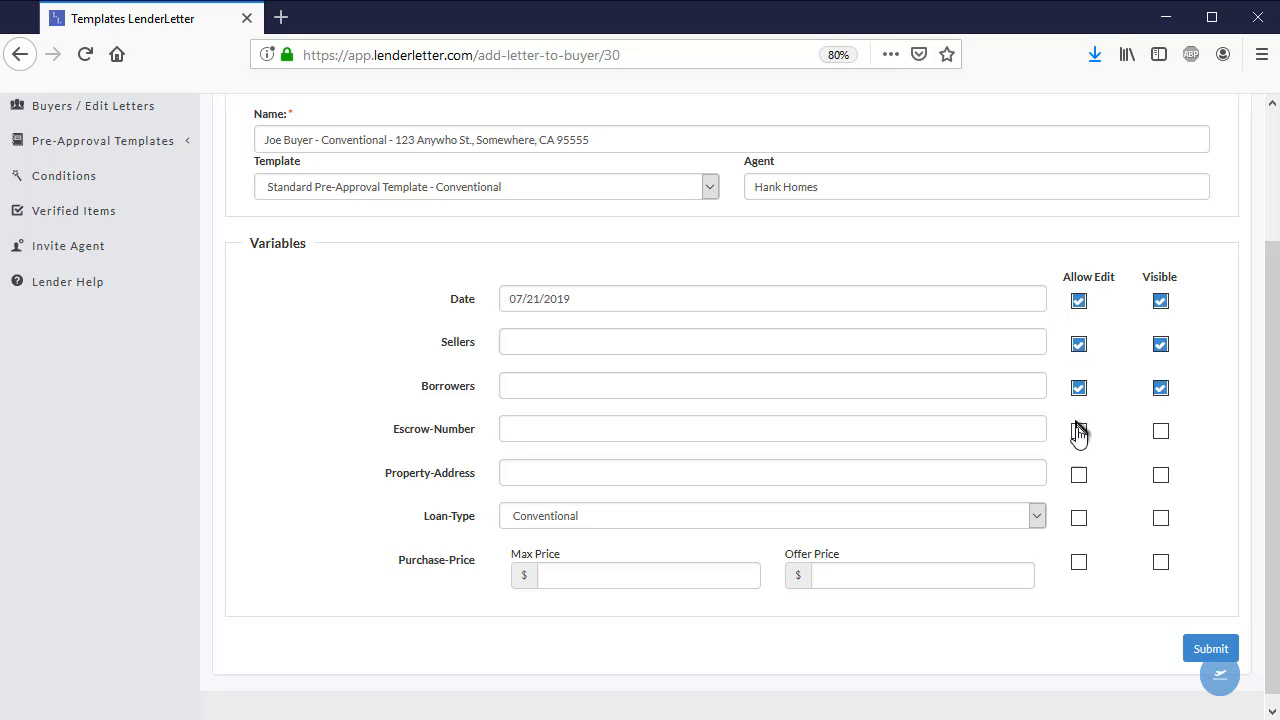
{"action": "left_click", "coordinate": [1078, 433]}
{"action": "left_click", "coordinate": [1078, 477]}
{"action": "left_click", "coordinate": [1160, 519]}
{"action": "left_click", "coordinate": [1078, 563]}
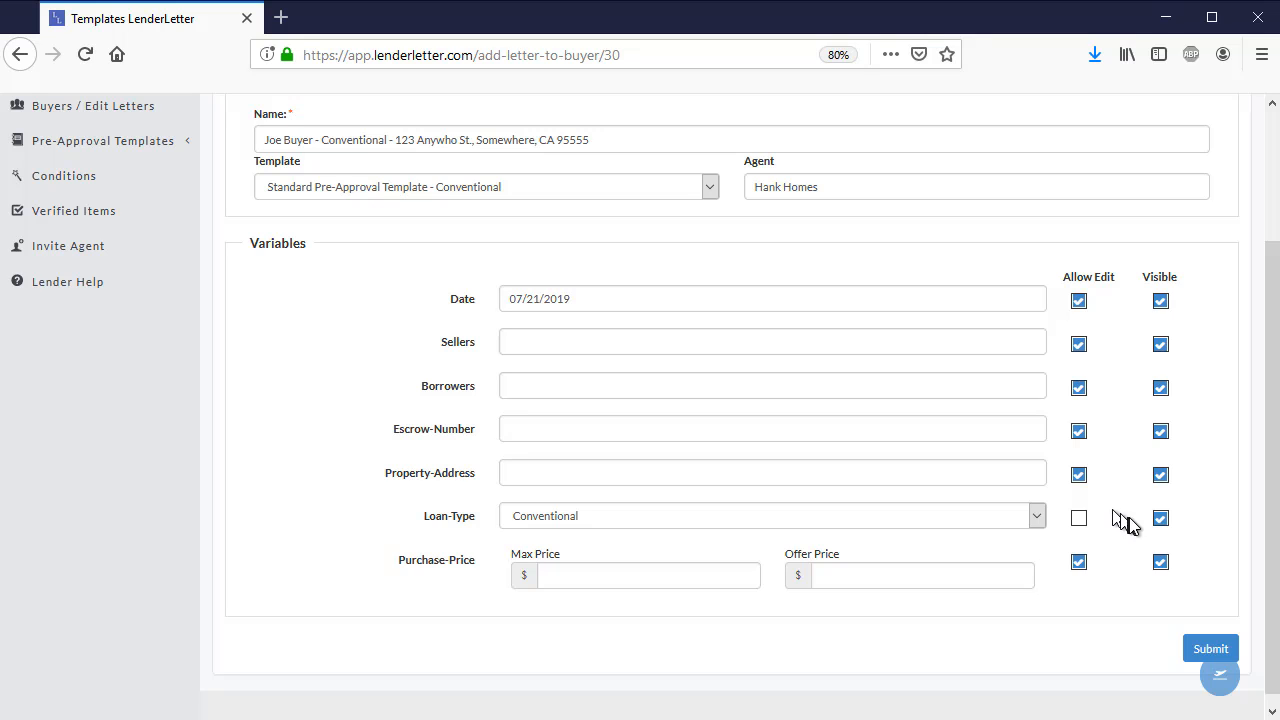
{"action": "left_click", "coordinate": [1037, 517]}
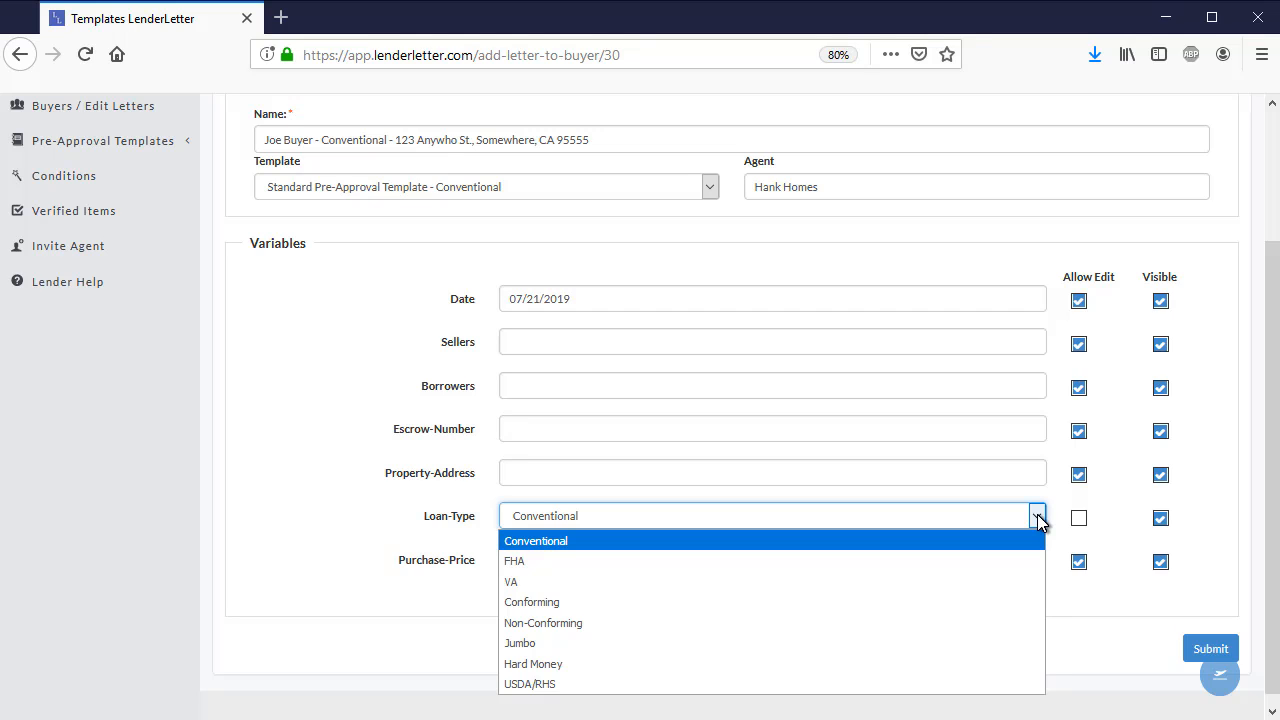
{"action": "left_click", "coordinate": [1037, 518]}
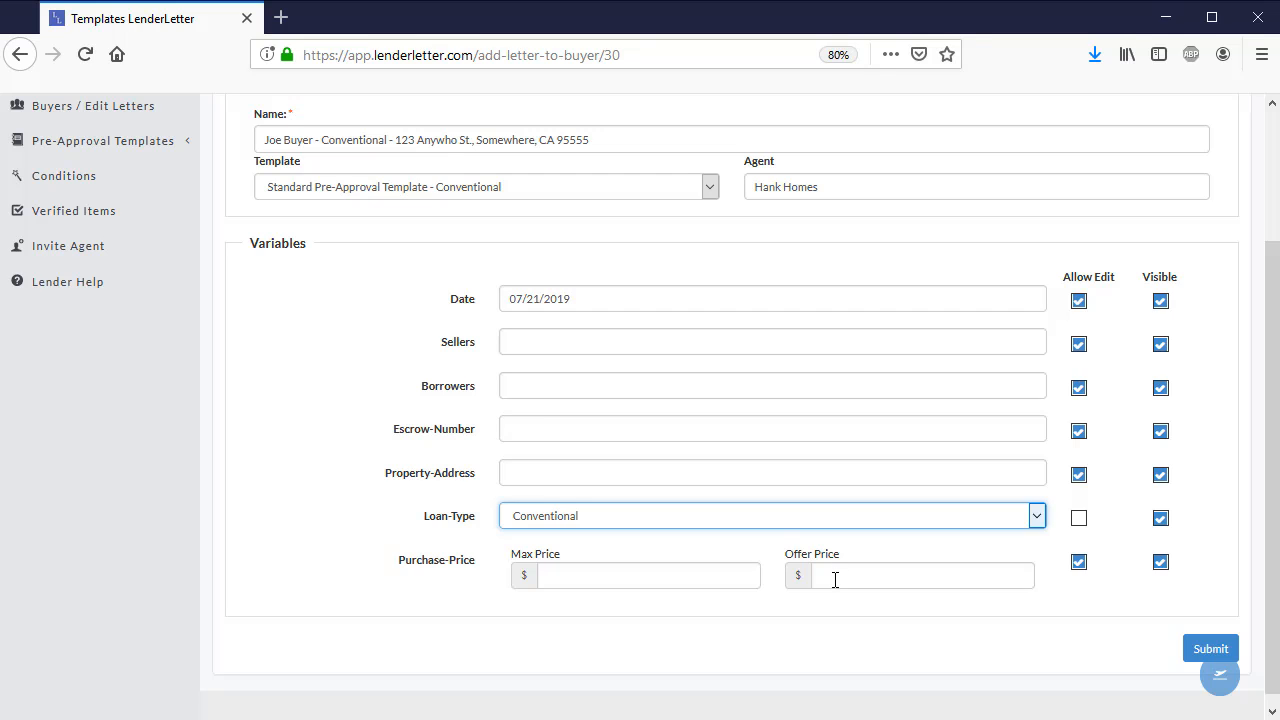
Fill in the Sellers variable with the sellers' names
{"action": "left_click", "coordinate": [561, 339]}
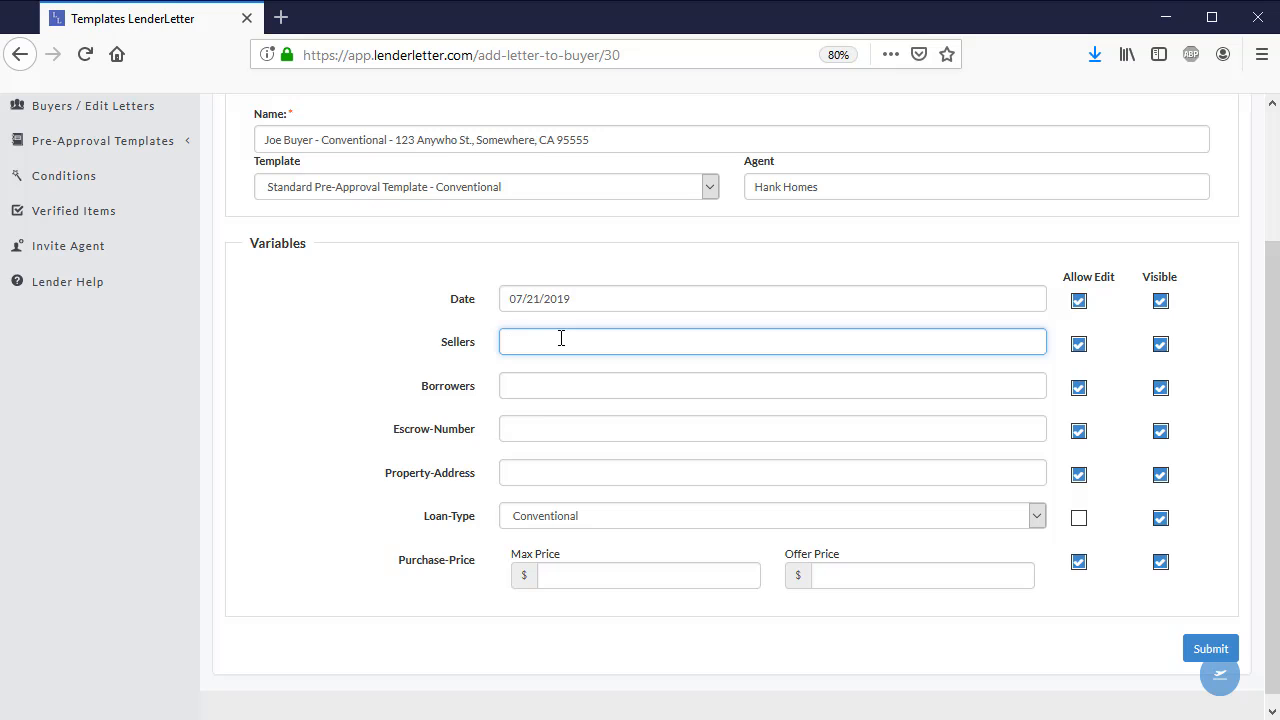
{"action": "type", "text": "Mr. & Mrs. Sellers"}
{"action": "key", "text": "Tab"}
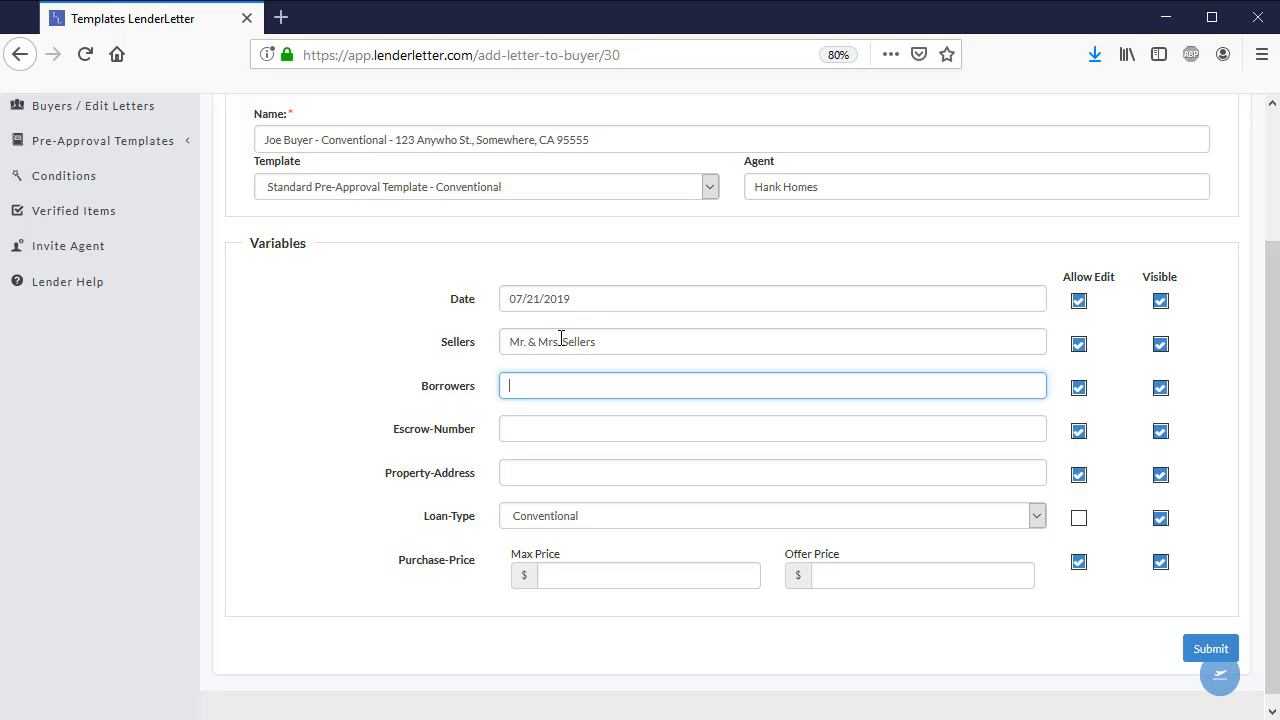
Fill in the Borrowers variable with the borrowers' names
{"action": "type", "text": "Mr. & Mrs. Buyer"}
{"action": "key", "text": "Tab"}
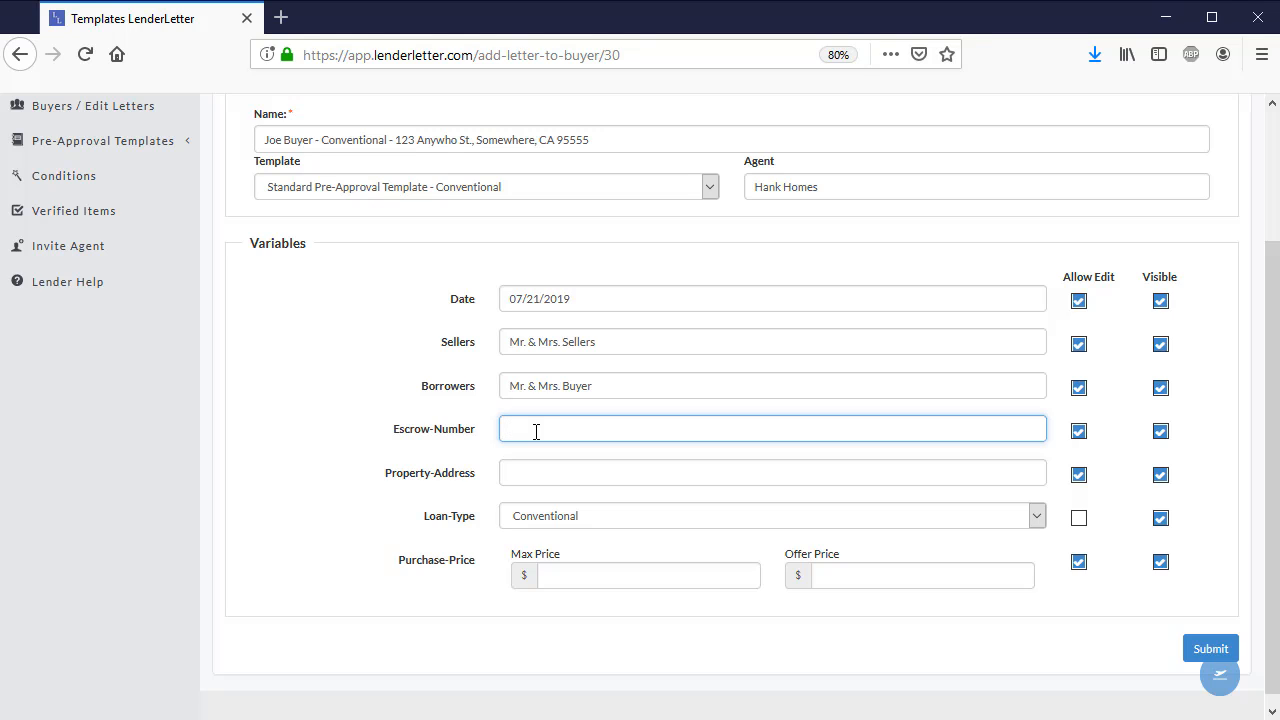
Fill in the escrow number and go on to the Property-Address variable
{"action": "type", "text": "1213112345678"}
{"action": "left_click", "coordinate": [547, 470]}
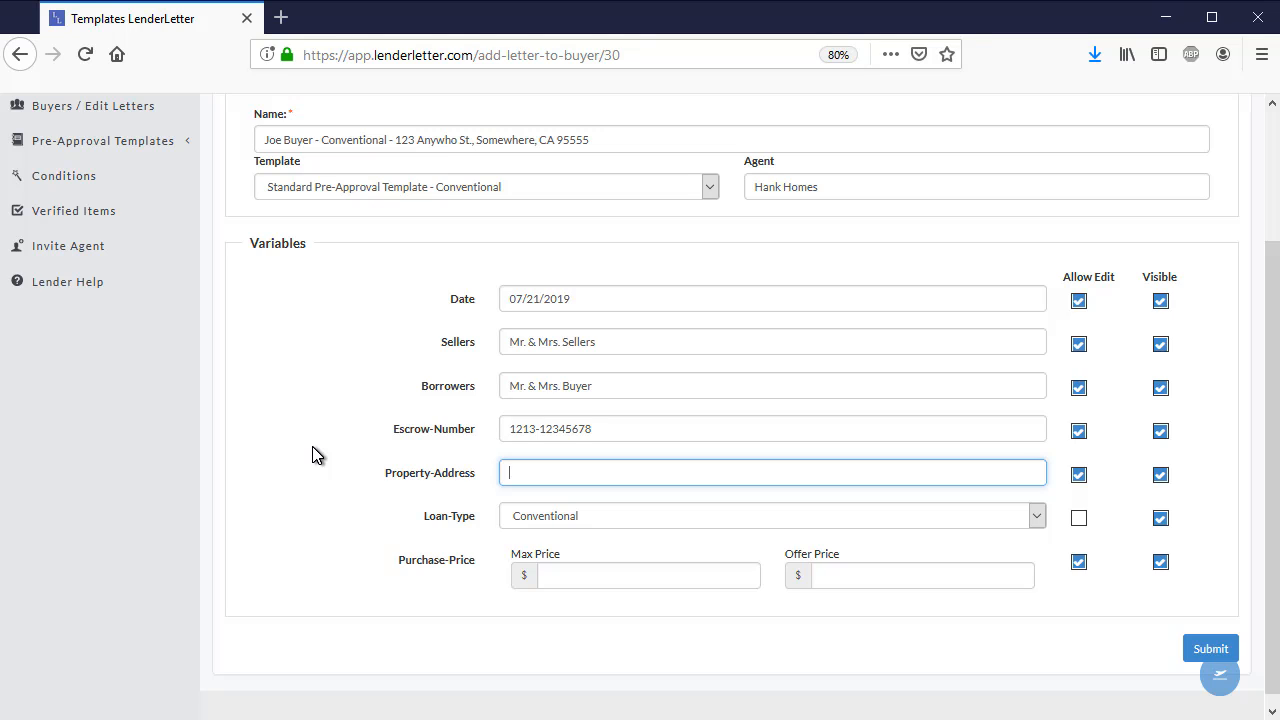
{"action": "type", "text": "124 Sycamore"}
{"action": "key", "text": "BackSpace"}
{"action": "key", "text": "BackSpace"}
{"action": "key", "text": "BackSpace"}
{"action": "key", "text": "BackSpace"}
{"action": "key", "text": "BackSpace"}
{"action": "key", "text": "BackSpace"}
{"action": "key", "text": "BackSpace"}
Fill in the Property-Address variable with the same full property address used in the letter's name
{"action": "key", "text": "BackSpace"}
{"action": "key", "text": "BackSpace"}
{"action": "key", "text": "BackSpace"}
{"action": "key", "text": "BackSpace"}
{"action": "type", "text": "123 Anywh"}
{"action": "type", "text": "e"}
{"action": "key", "text": "BackSpace"}
{"action": "type", "text": "o St"}
{"action": "type", "text": "Somewhere"}
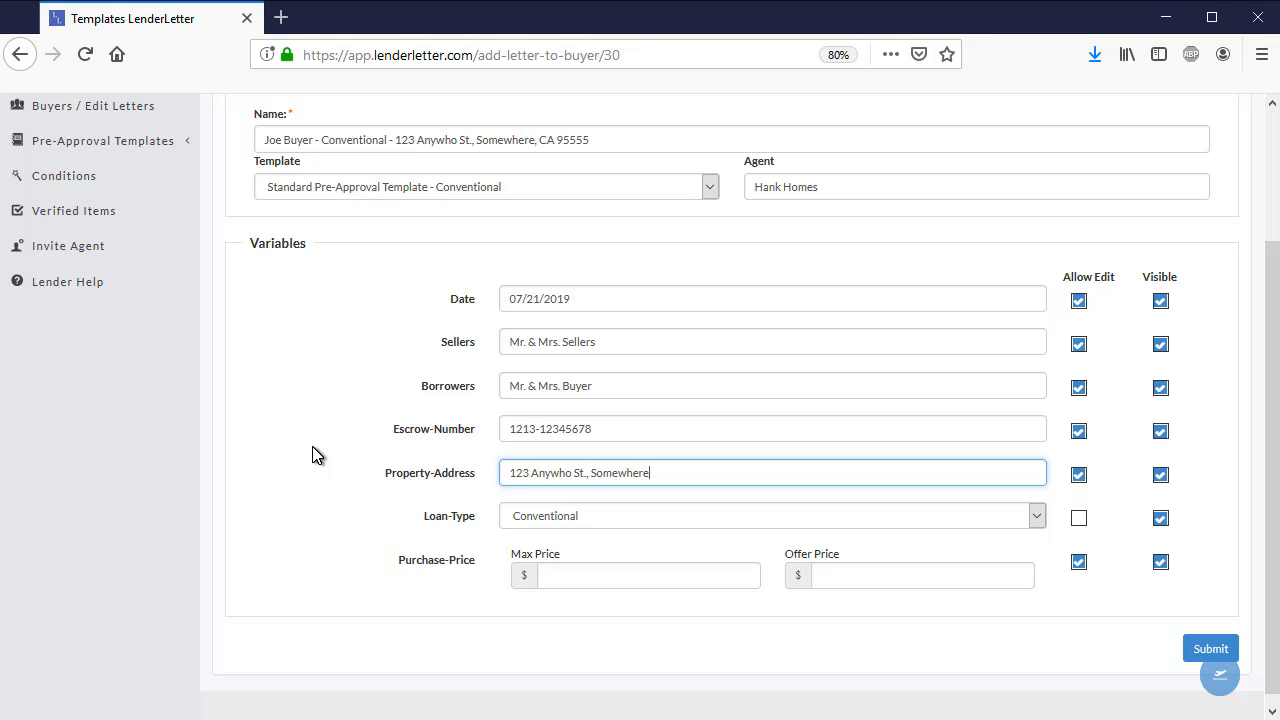
{"action": "type", "text": ", CA 95555"}
Fill in the Purchase-Price variable with a max price of $800,000.00 and an offer price of $725,500.00
{"action": "left_click", "coordinate": [566, 577]}
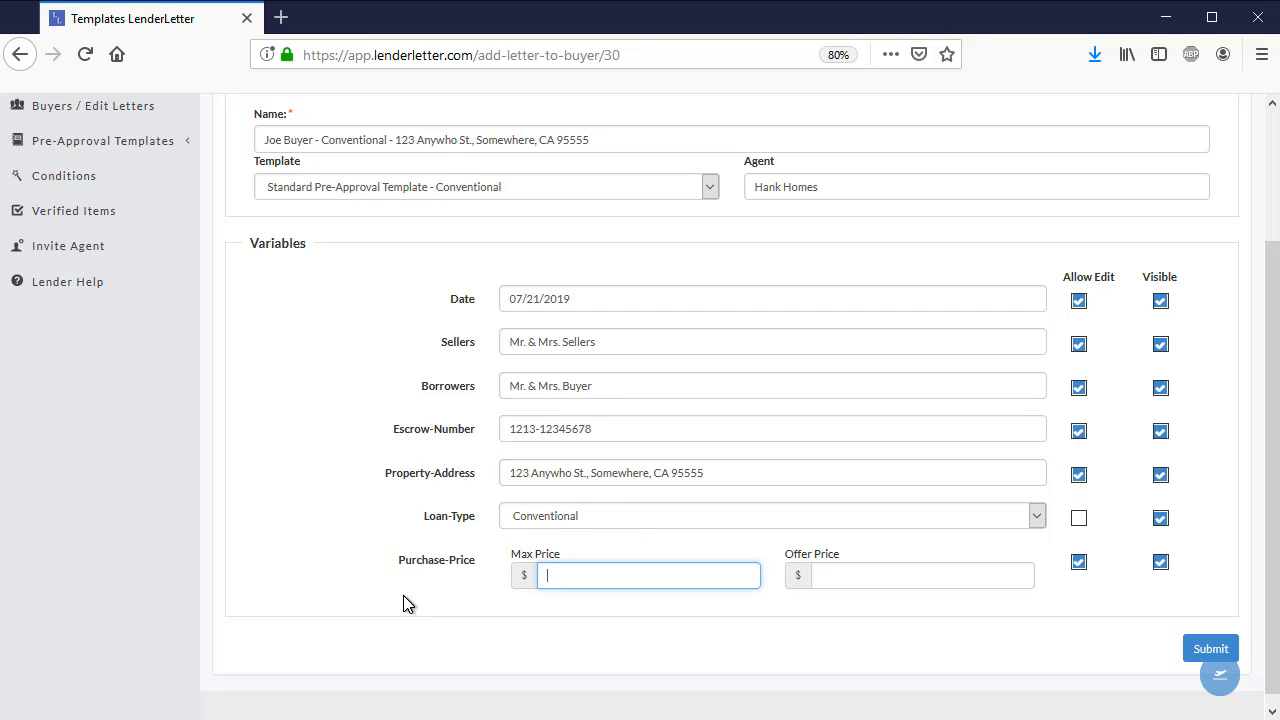
{"action": "type", "text": "800,"}
{"action": "type", "text": "00"}
{"action": "type", "text": "0.00"}
{"action": "key", "text": "Tab"}
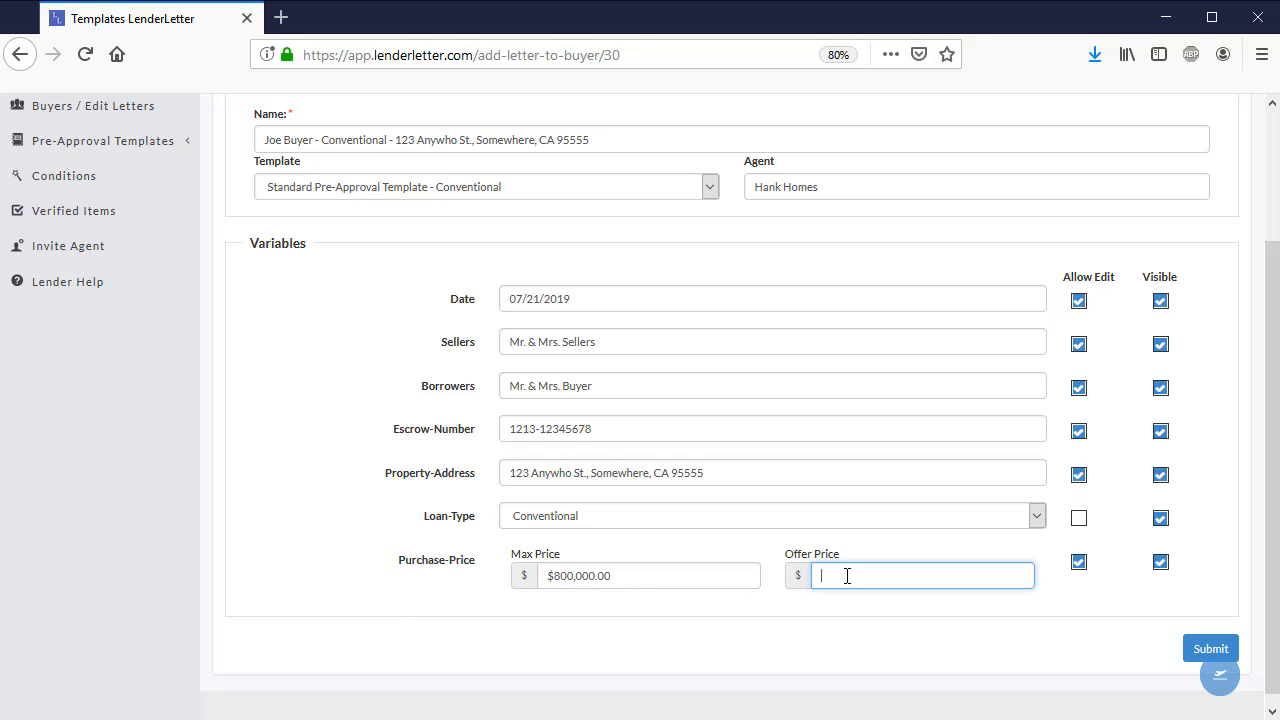
{"action": "type", "text": "725"}
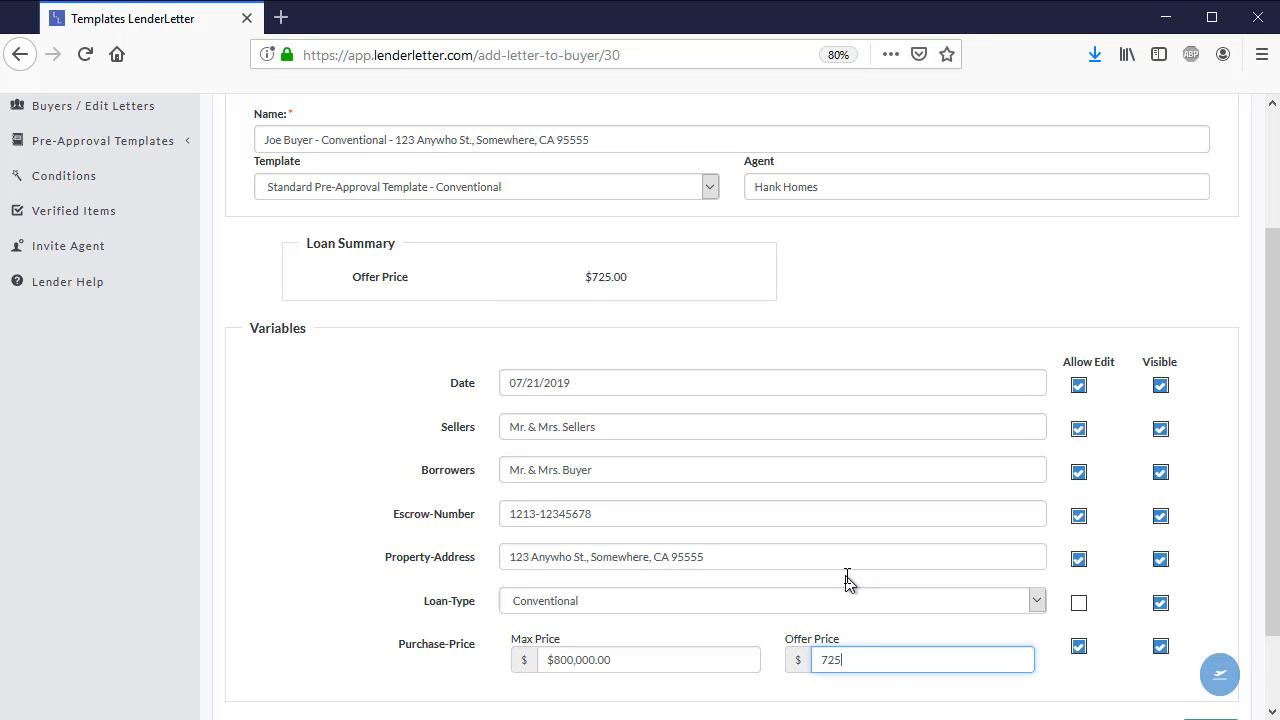
{"action": "type", "text": "500.00"}
{"action": "key", "text": "Tab"}
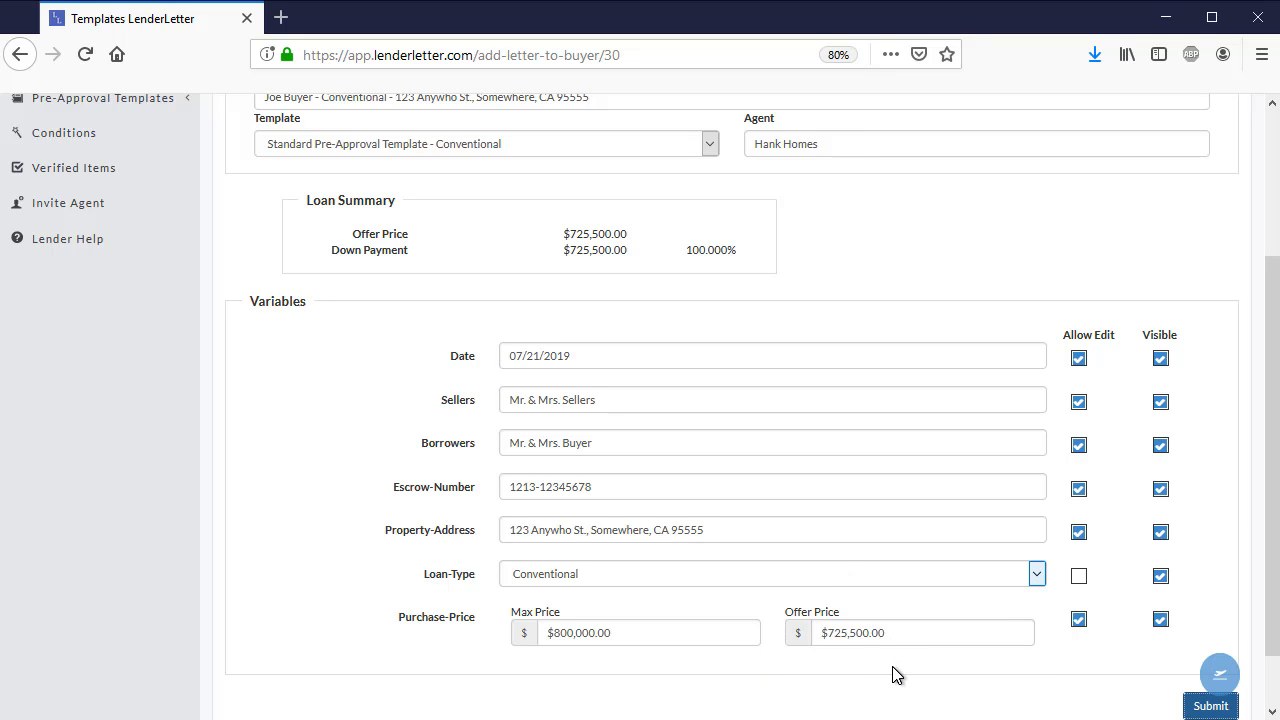
Review the loan summary and variables, and submit the new pre-approval letter
{"action": "scroll", "coordinate": [994, 669], "scroll_direction": "down", "scroll_amount": 2}
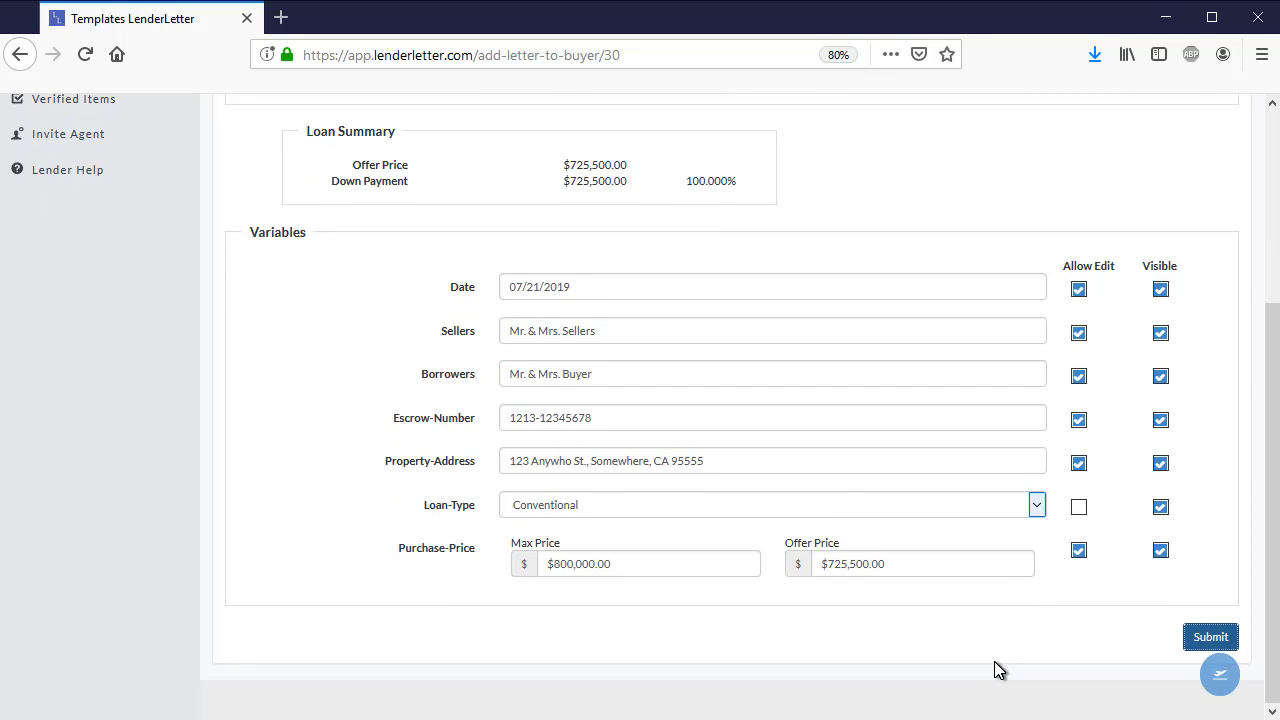
{"action": "scroll", "coordinate": [1057, 625], "scroll_direction": "up", "scroll_amount": 3}
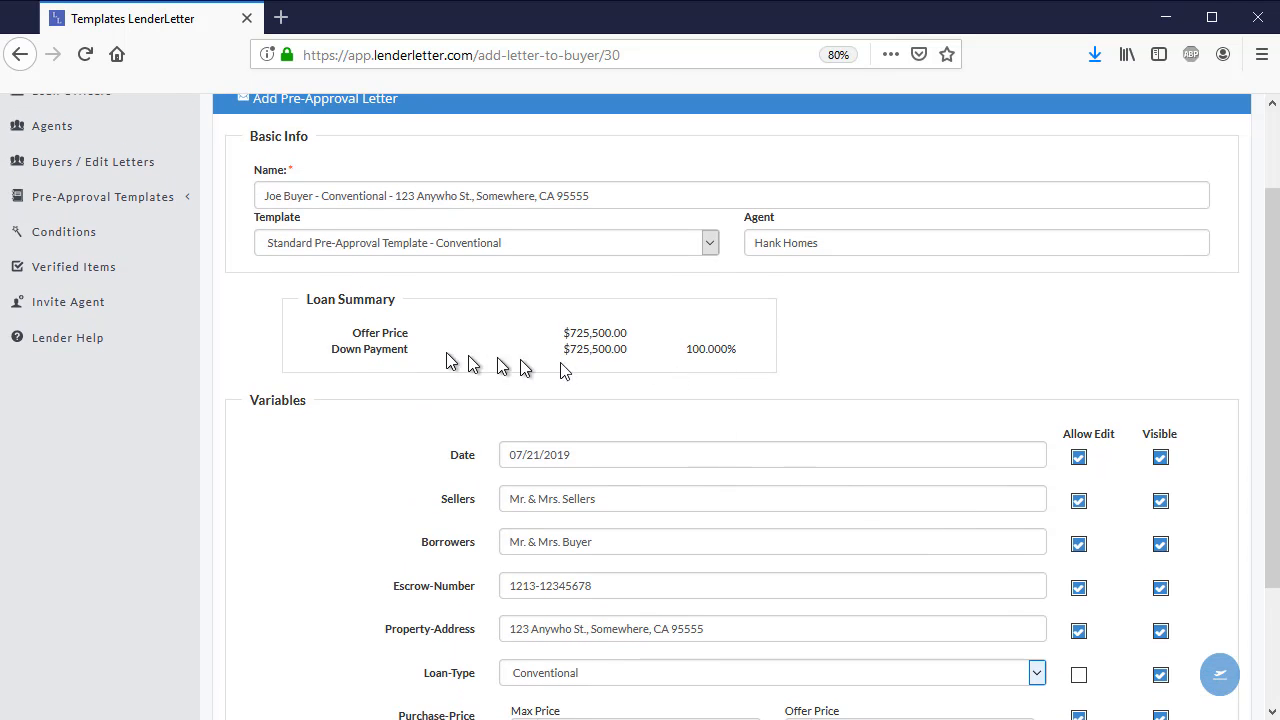
{"action": "scroll", "coordinate": [929, 628], "scroll_direction": "down", "scroll_amount": 2}
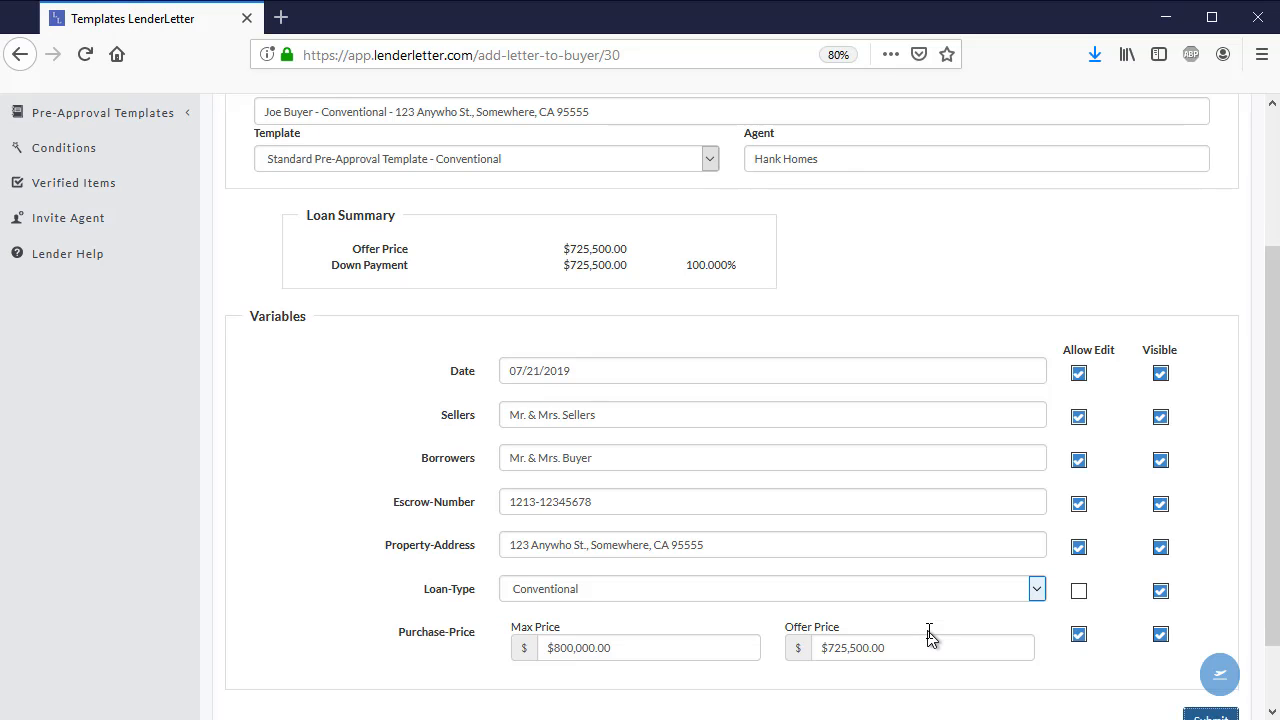
{"action": "scroll", "coordinate": [929, 637], "scroll_direction": "down", "scroll_amount": 2}
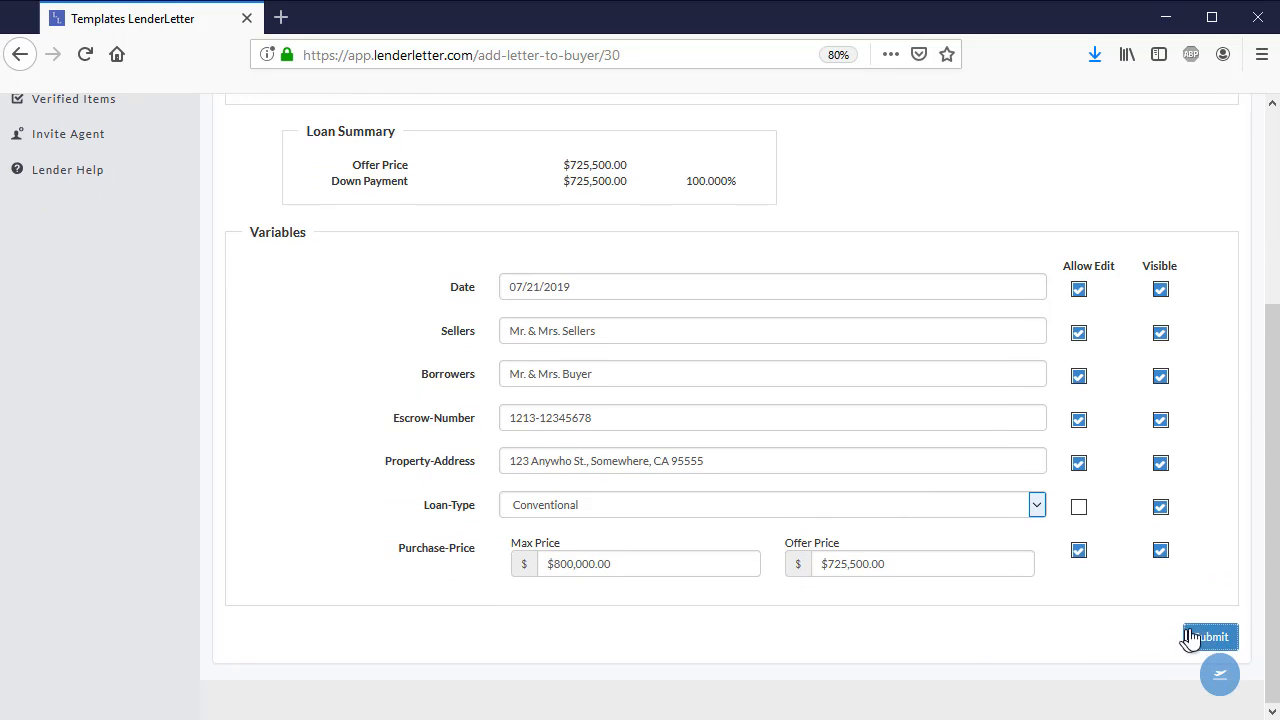
{"action": "left_click", "coordinate": [1208, 638]}
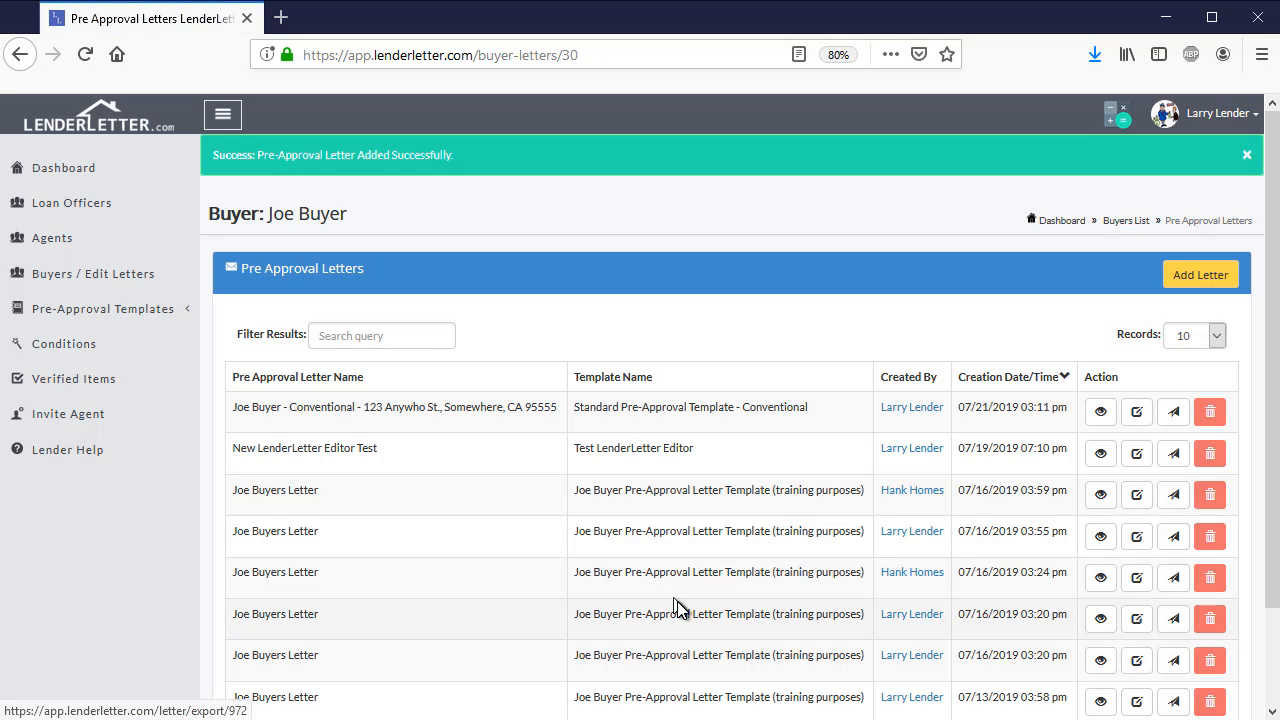
View the newly added conventional letter as a PDF from the buyer's letter list, and close it
{"action": "scroll", "coordinate": [266, 411], "scroll_direction": "down", "scroll_amount": 1}
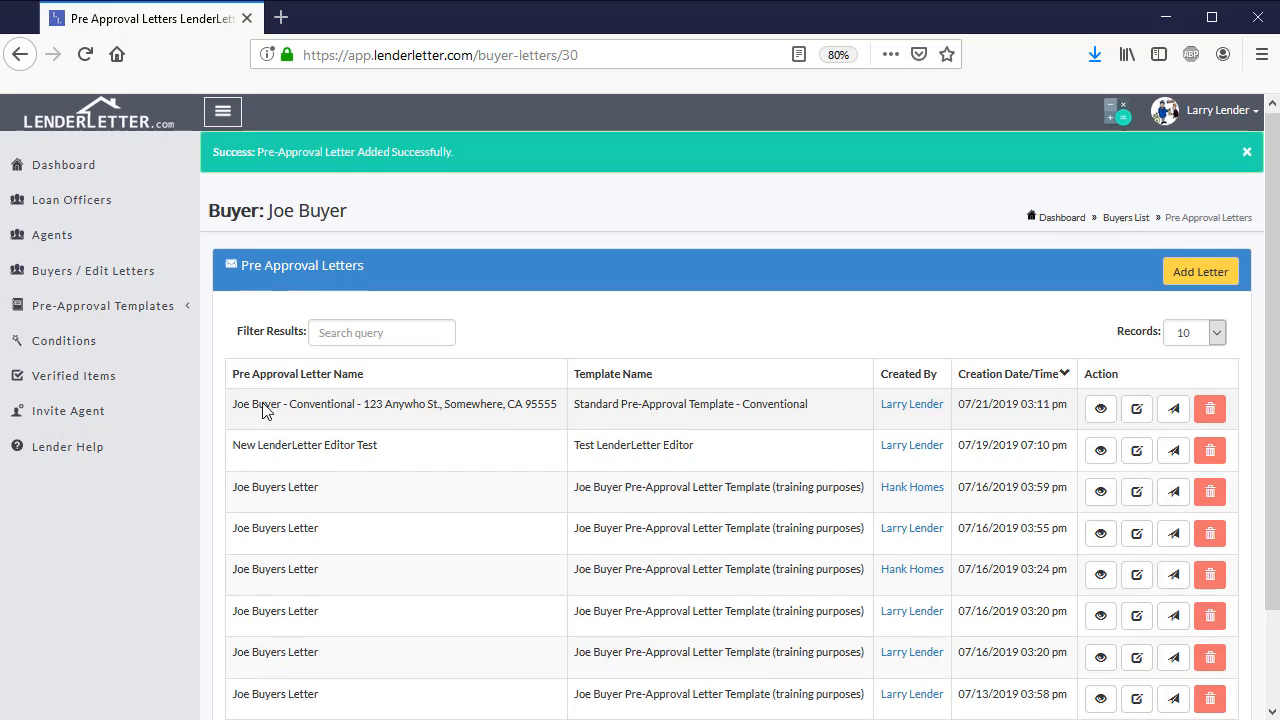
{"action": "scroll", "coordinate": [275, 408], "scroll_direction": "down", "scroll_amount": 2}
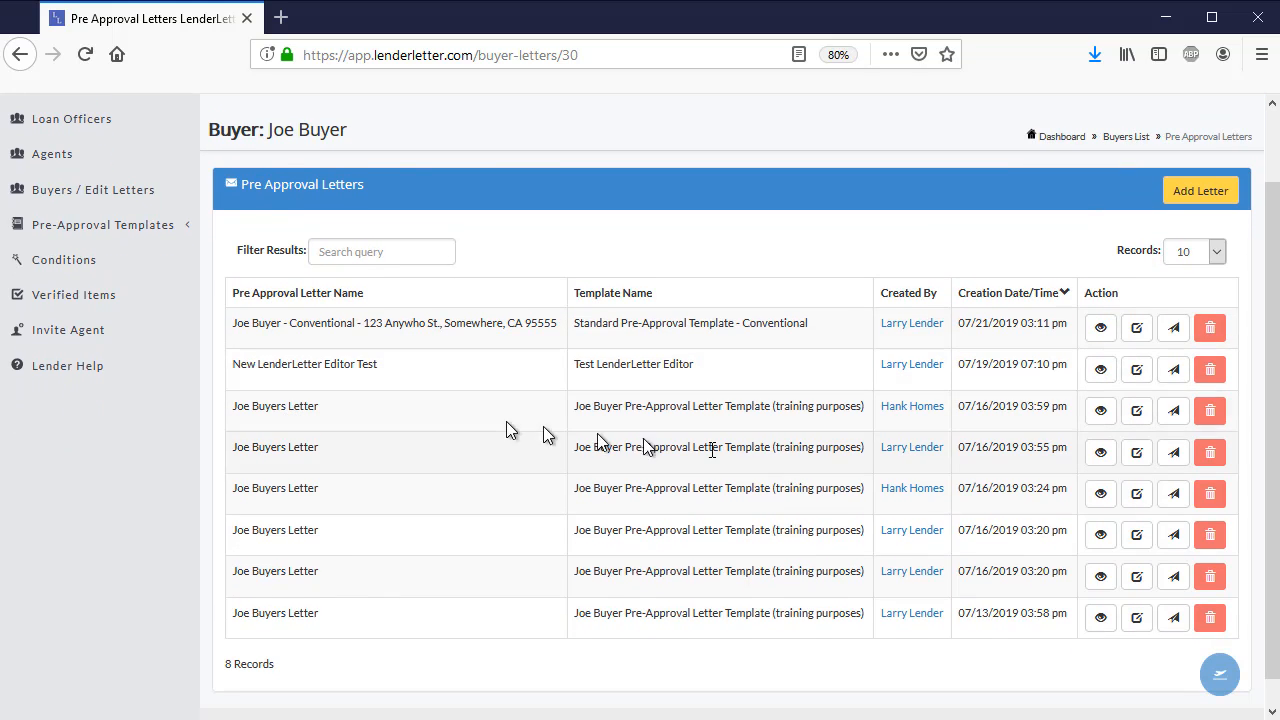
{"action": "left_click", "coordinate": [1100, 330]}
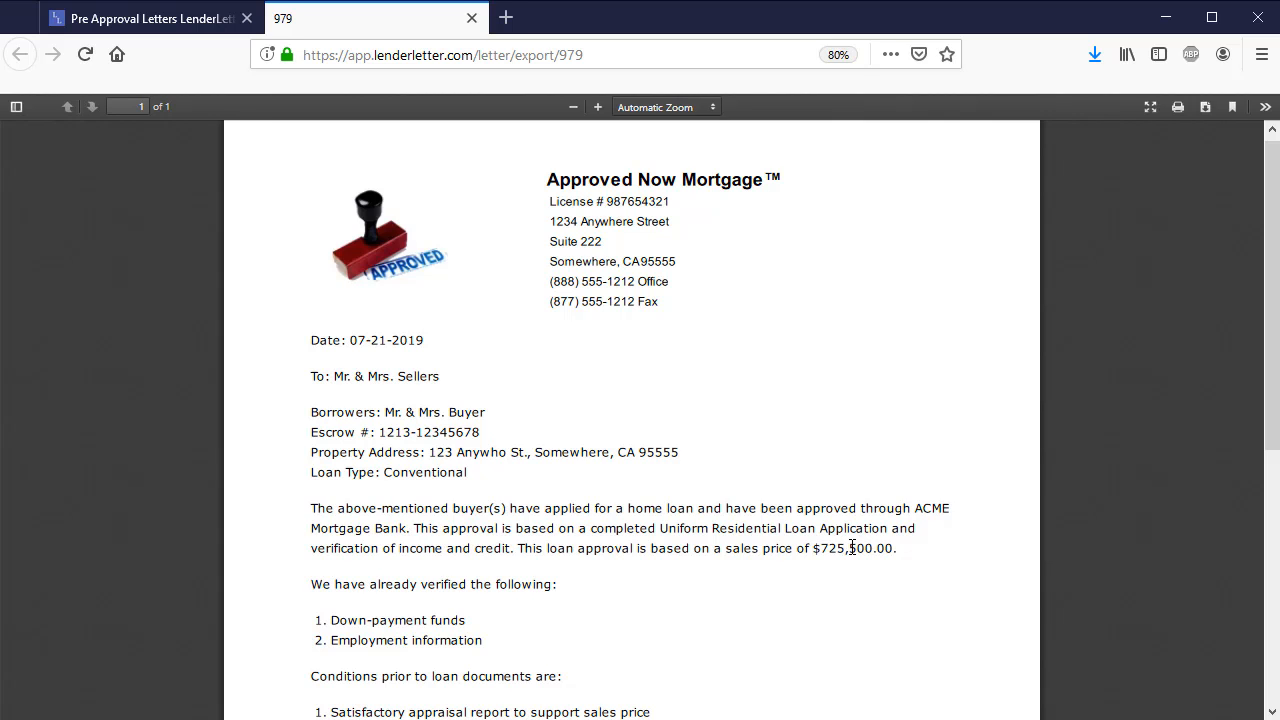
{"action": "left_click", "coordinate": [472, 19]}
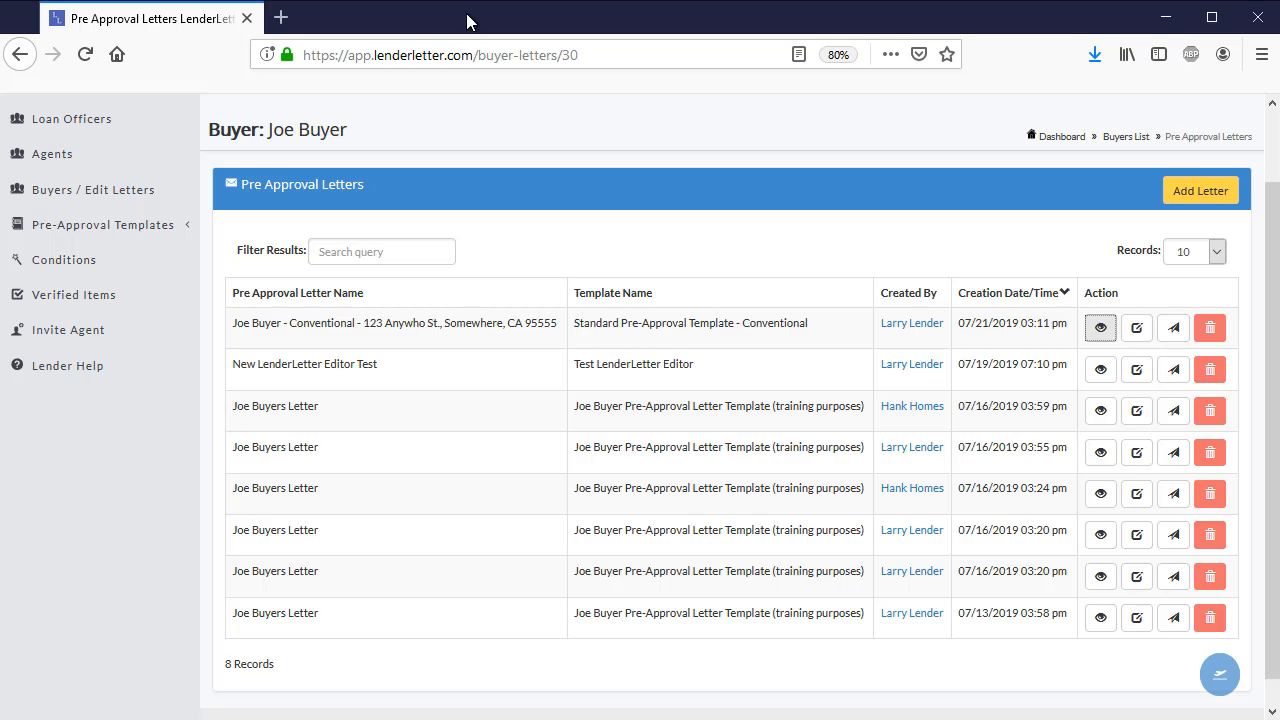
Edit the new conventional letter, set its offer price to $735,500.00 and save the update
{"action": "left_click", "coordinate": [1137, 331]}
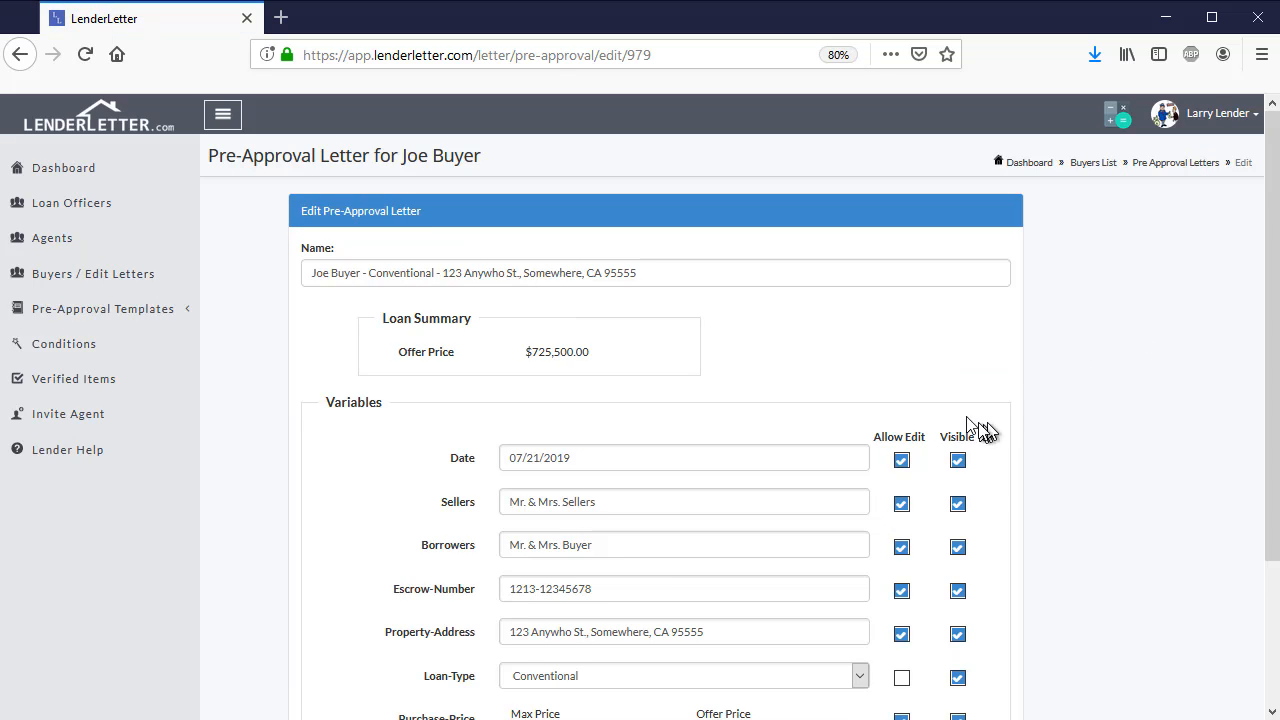
{"action": "scroll", "coordinate": [747, 424], "scroll_direction": "down", "scroll_amount": 2}
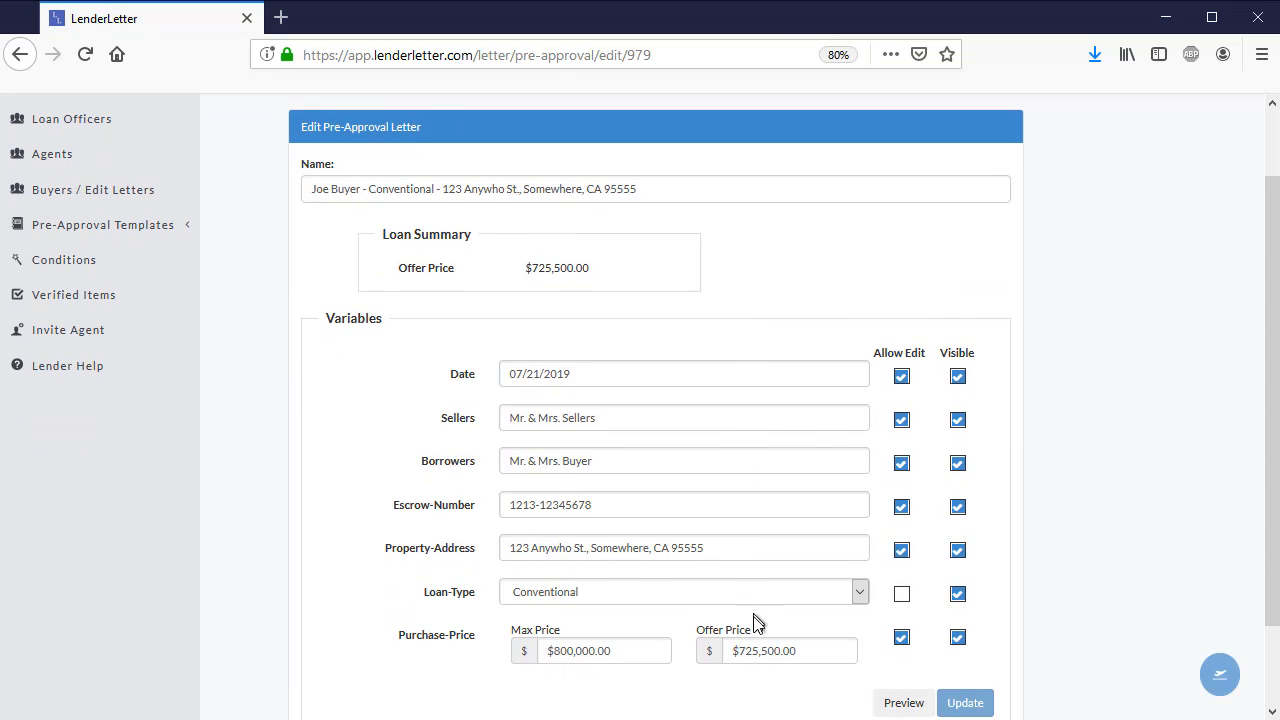
{"action": "left_click", "coordinate": [752, 651]}
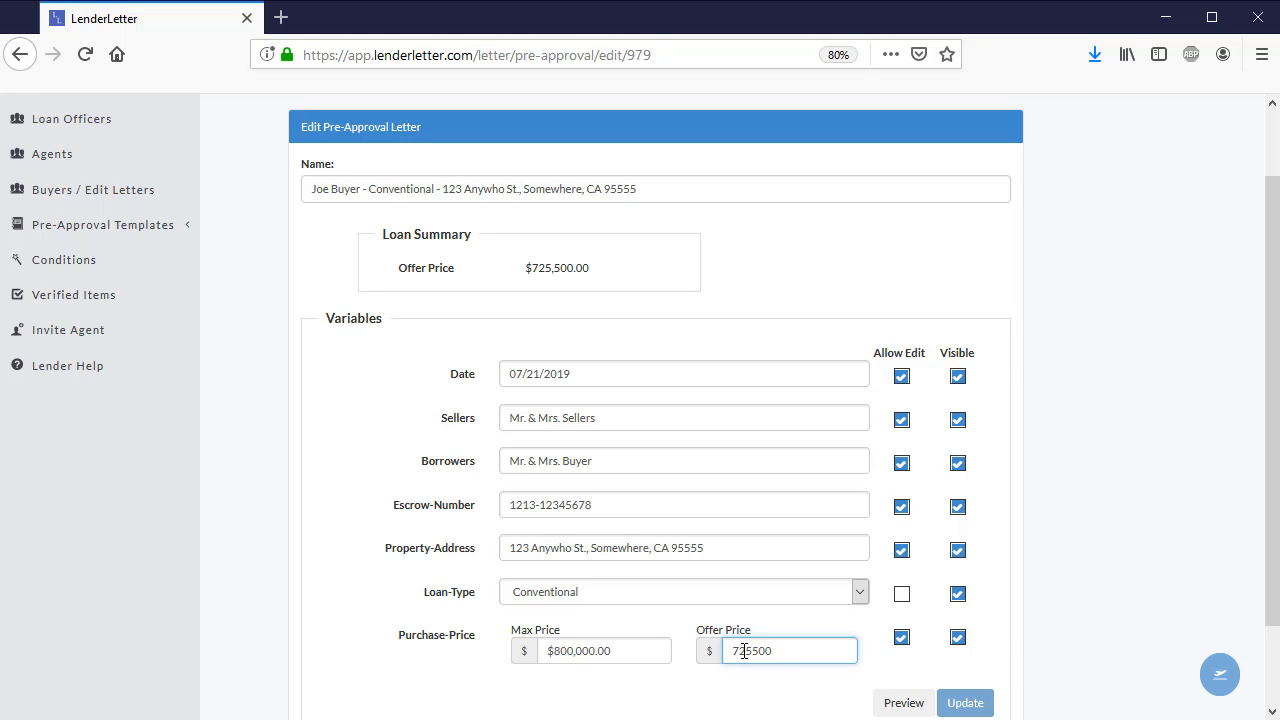
{"action": "left_click_drag", "start_coordinate": [740, 651], "coordinate": [744, 651]}
{"action": "type", "text": "3"}
{"action": "left_click", "coordinate": [800, 683]}
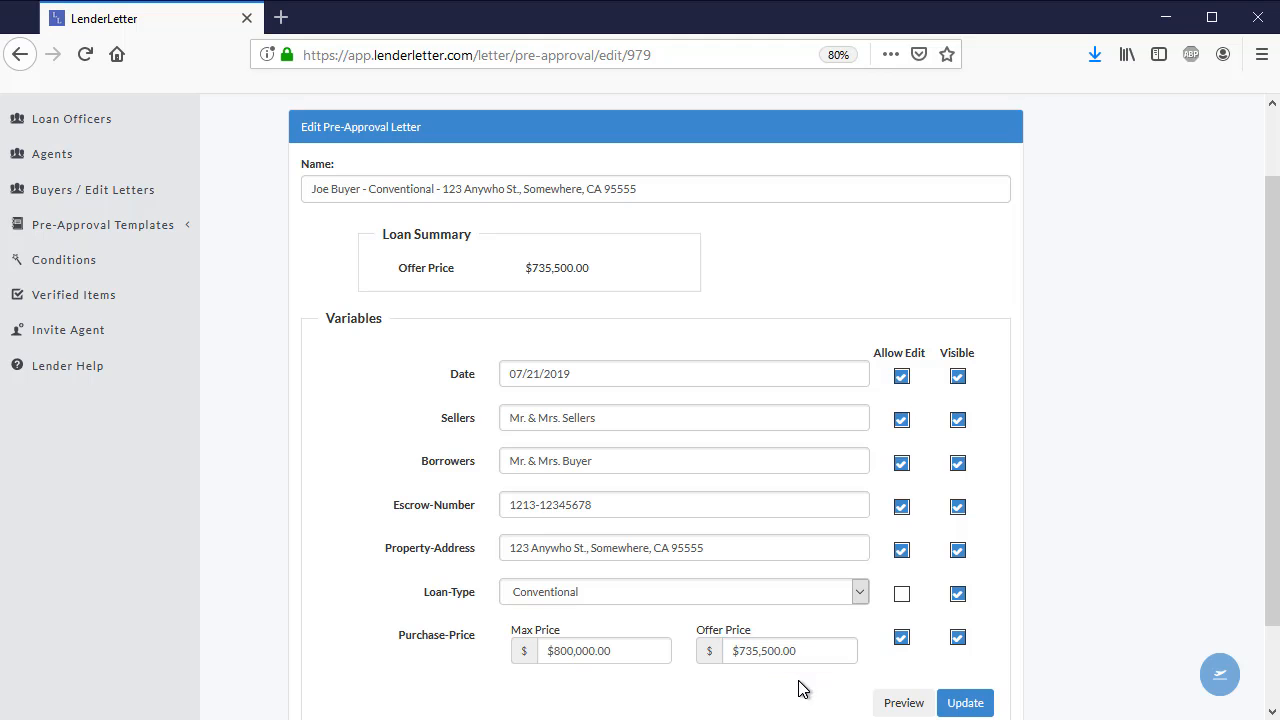
{"action": "left_click", "coordinate": [955, 704]}
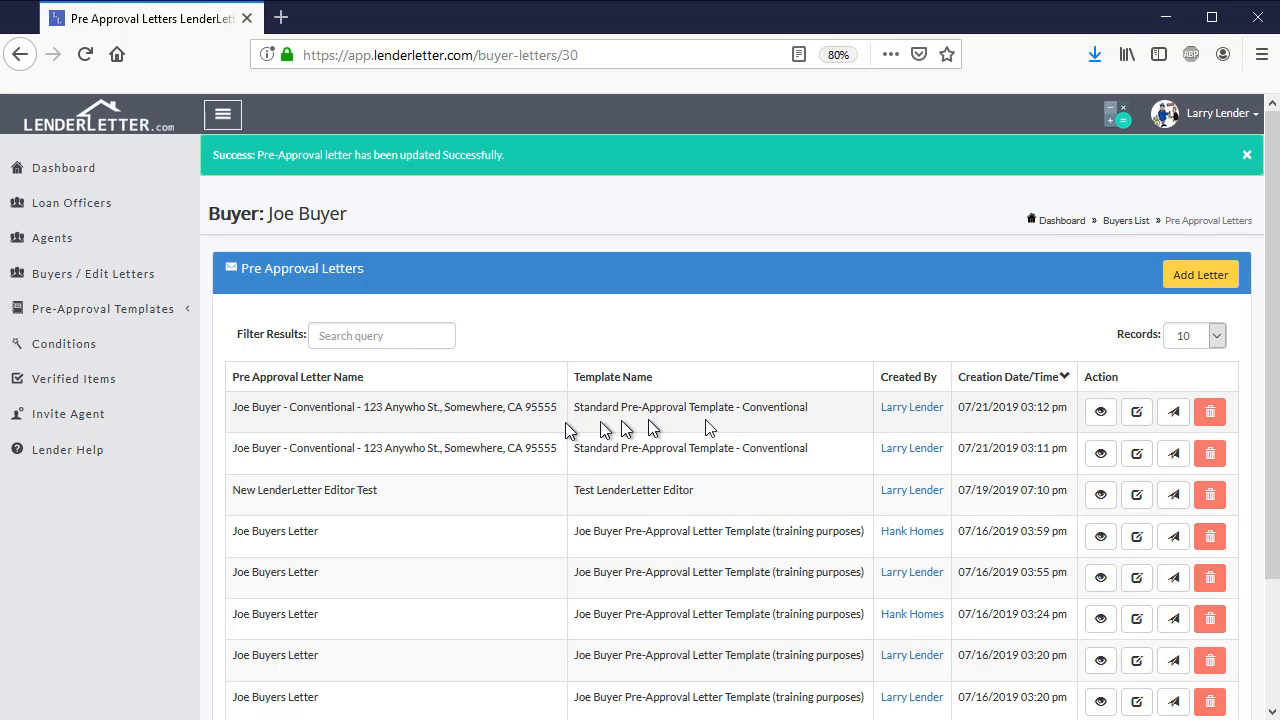
View the PDF of the updated letter at the top of the list to check its sales price, and close it
{"action": "left_click", "coordinate": [1101, 412]}
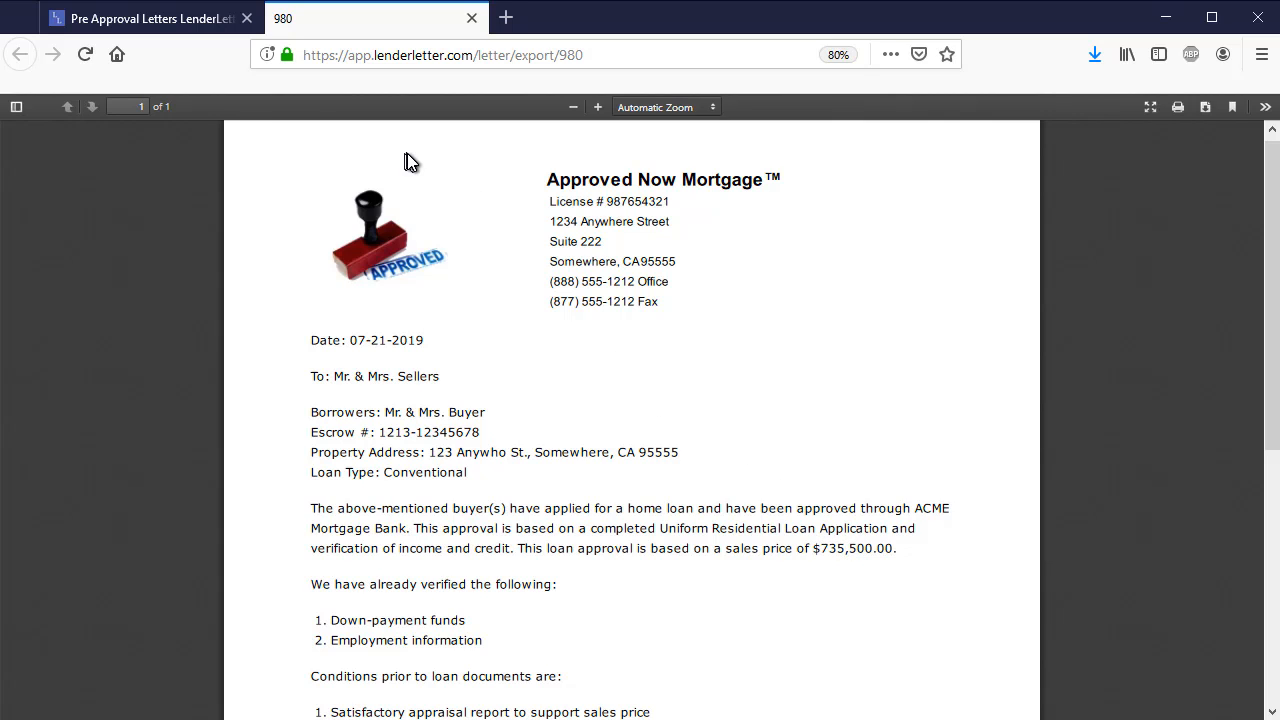
{"action": "left_click", "coordinate": [471, 18]}
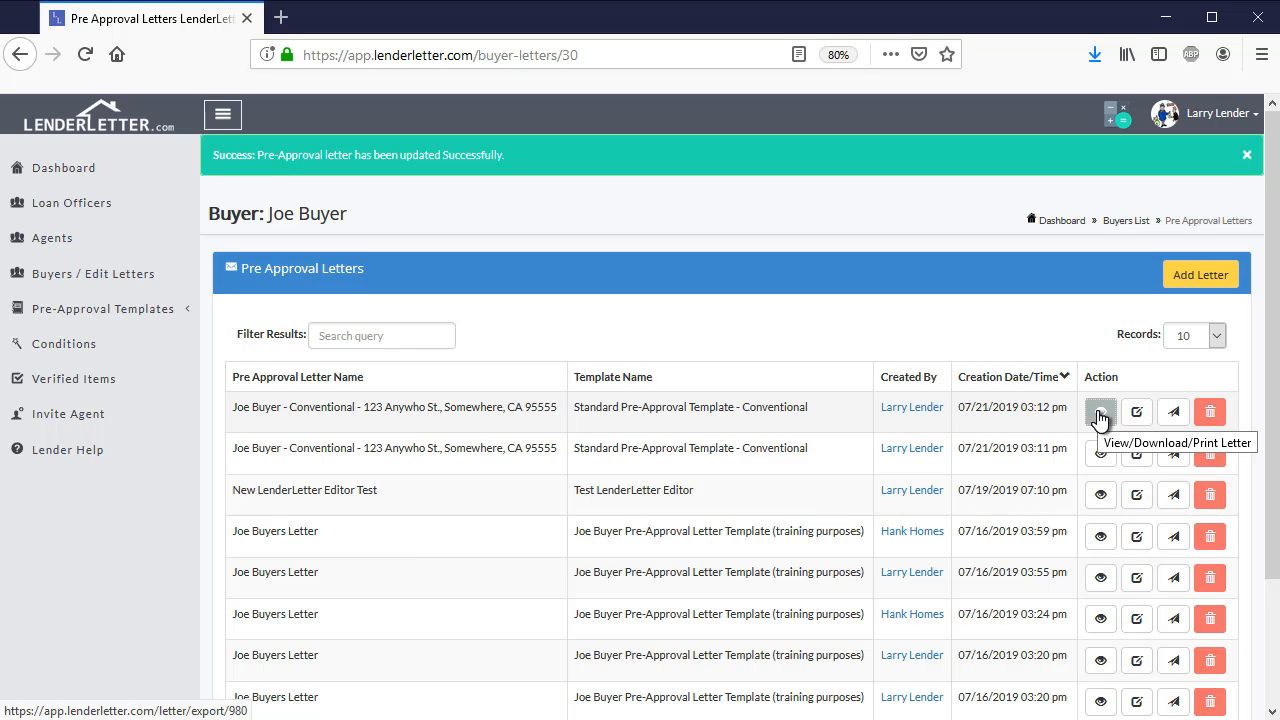
{"action": "left_click", "coordinate": [1099, 414]}
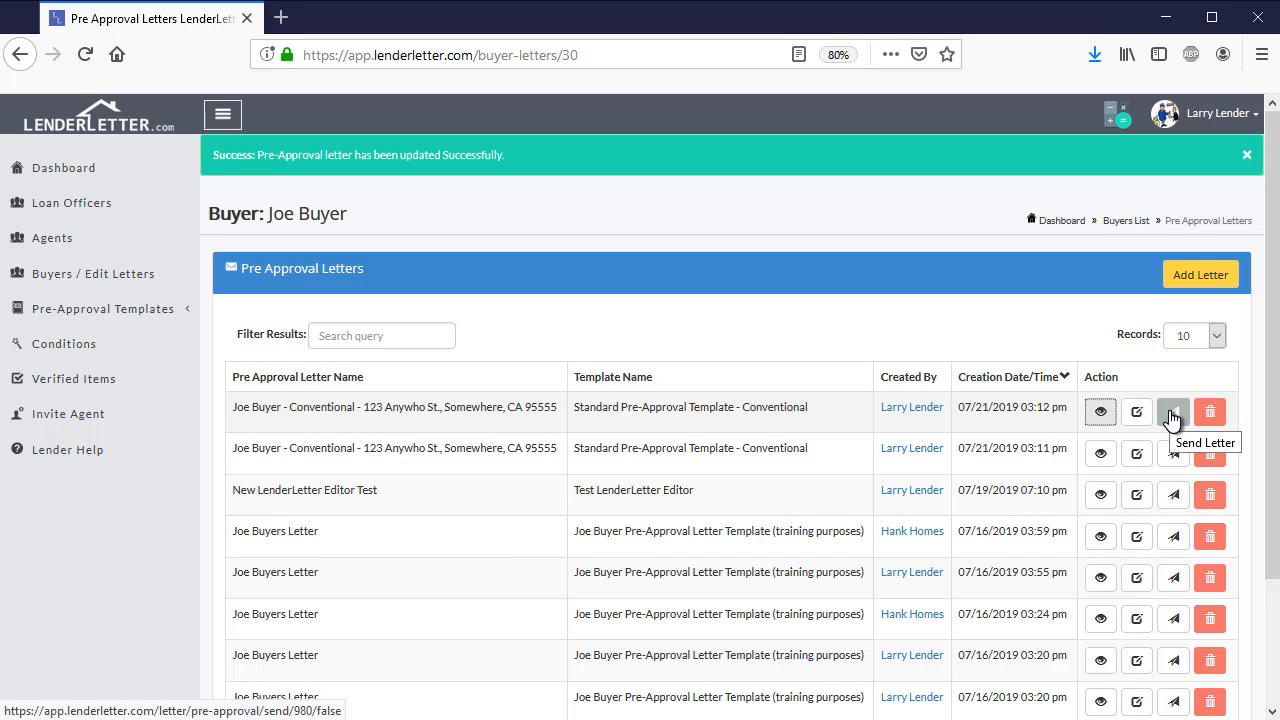
Start an email of the updated letter's PDF and add both the buyer and the agent as recipients
{"action": "left_click", "coordinate": [1172, 414]}
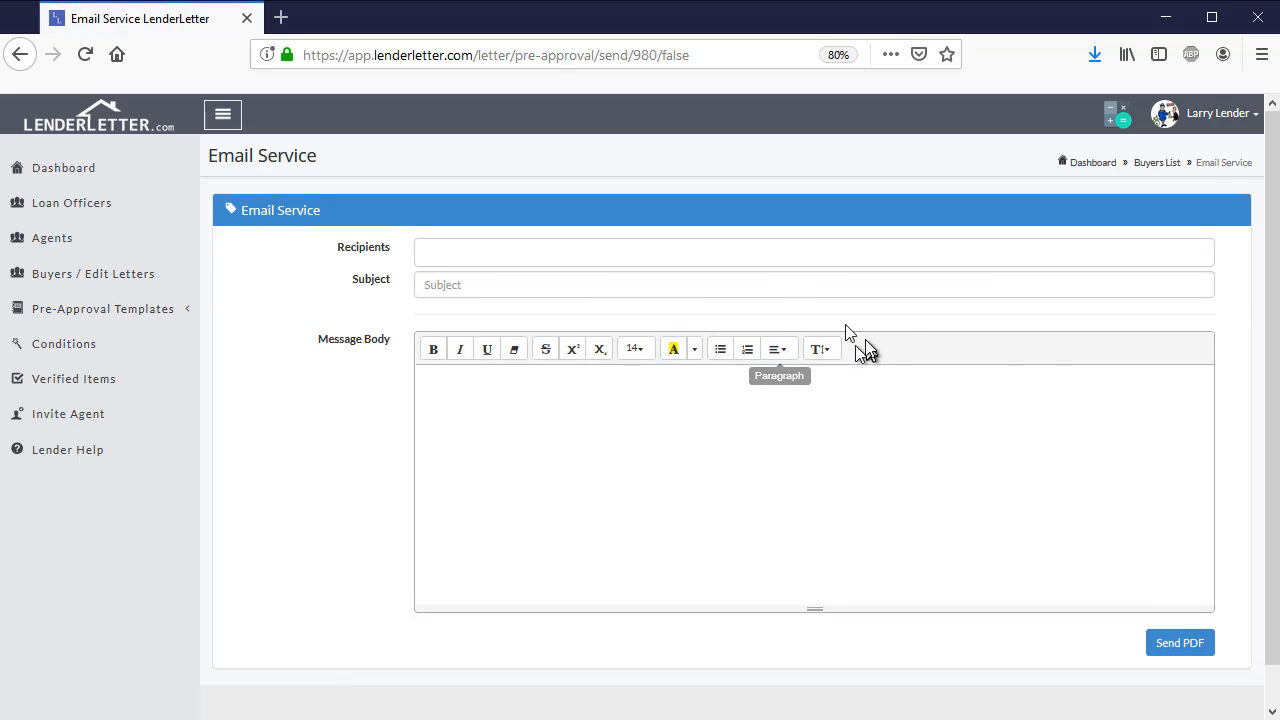
{"action": "left_click", "coordinate": [597, 250]}
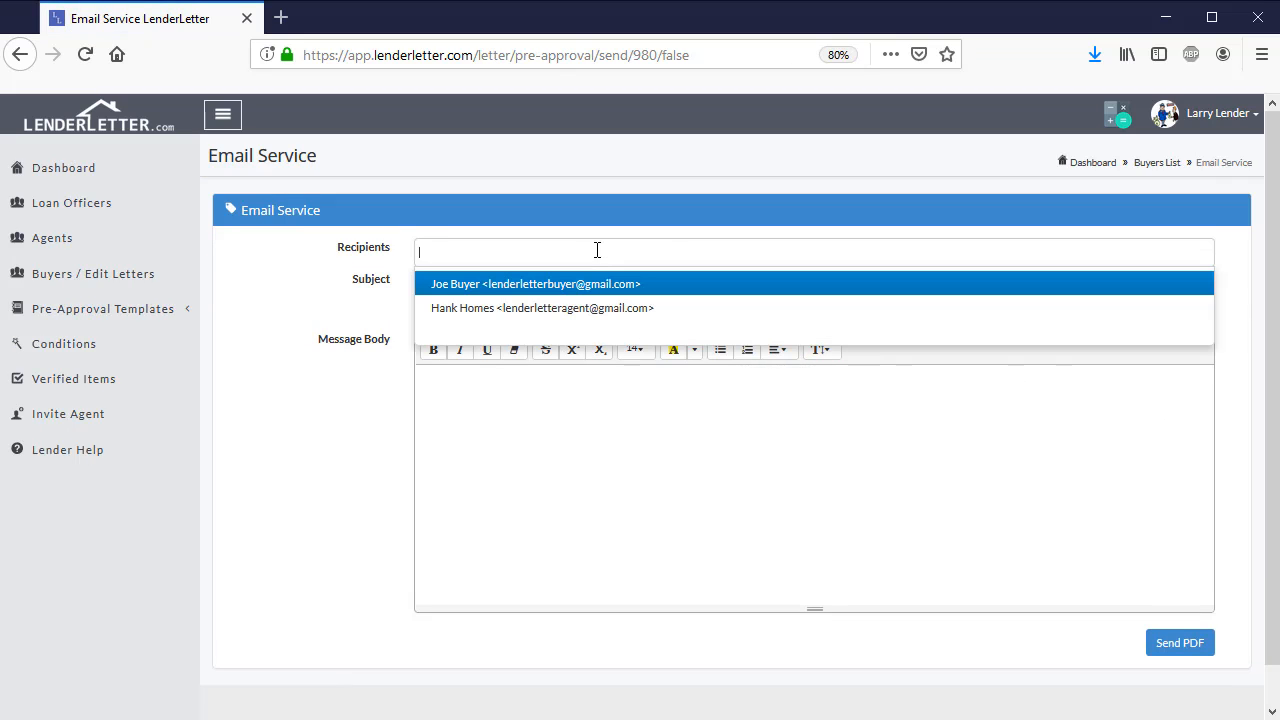
{"action": "left_click", "coordinate": [516, 285]}
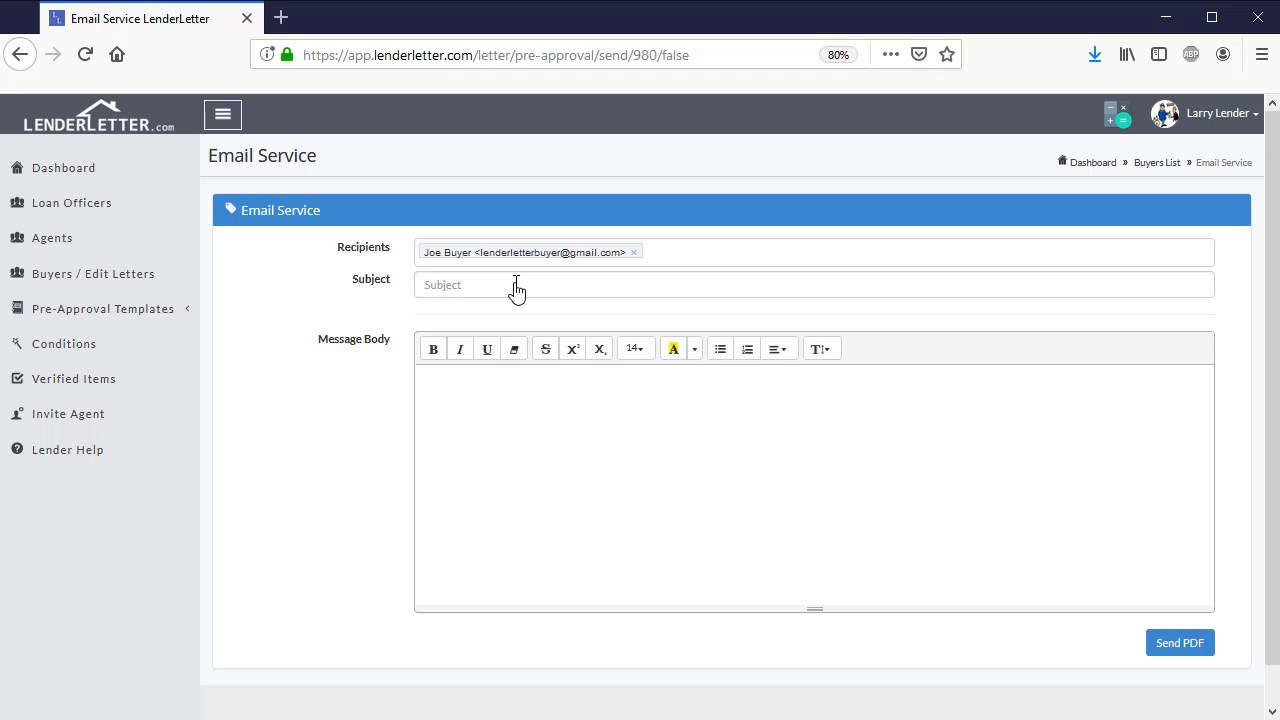
{"action": "left_click", "coordinate": [686, 249]}
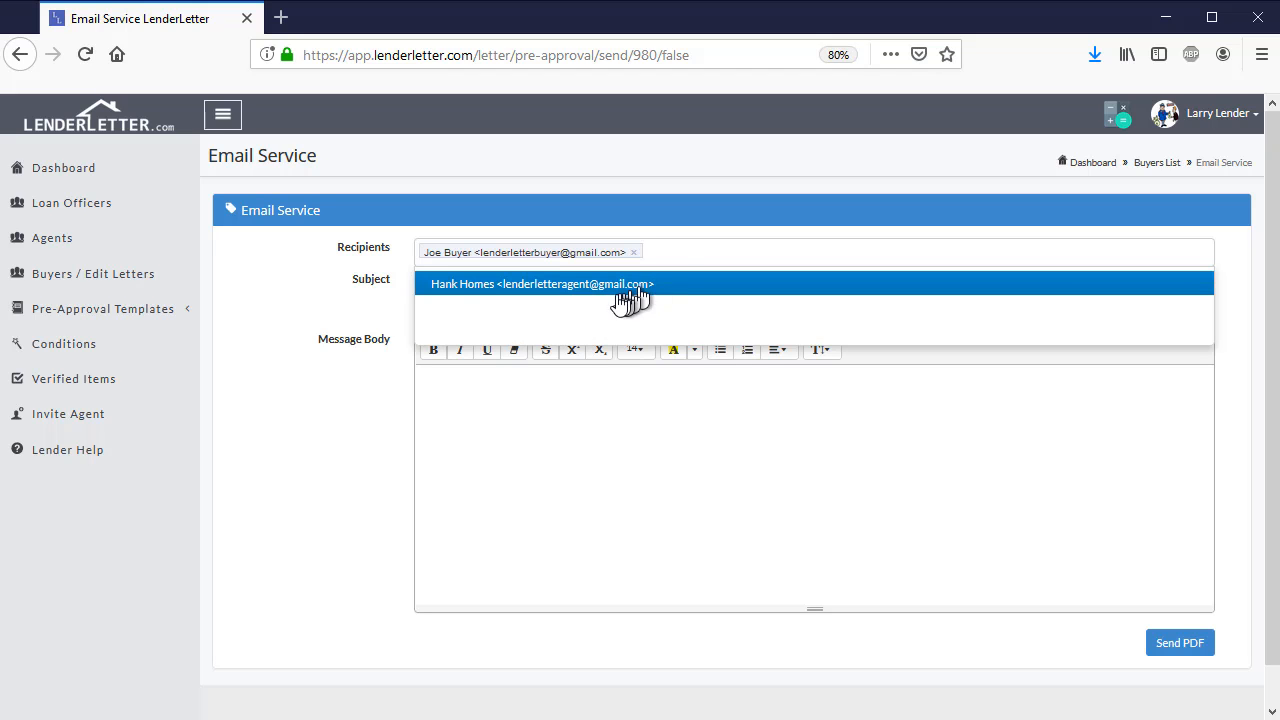
{"action": "left_click", "coordinate": [614, 285]}
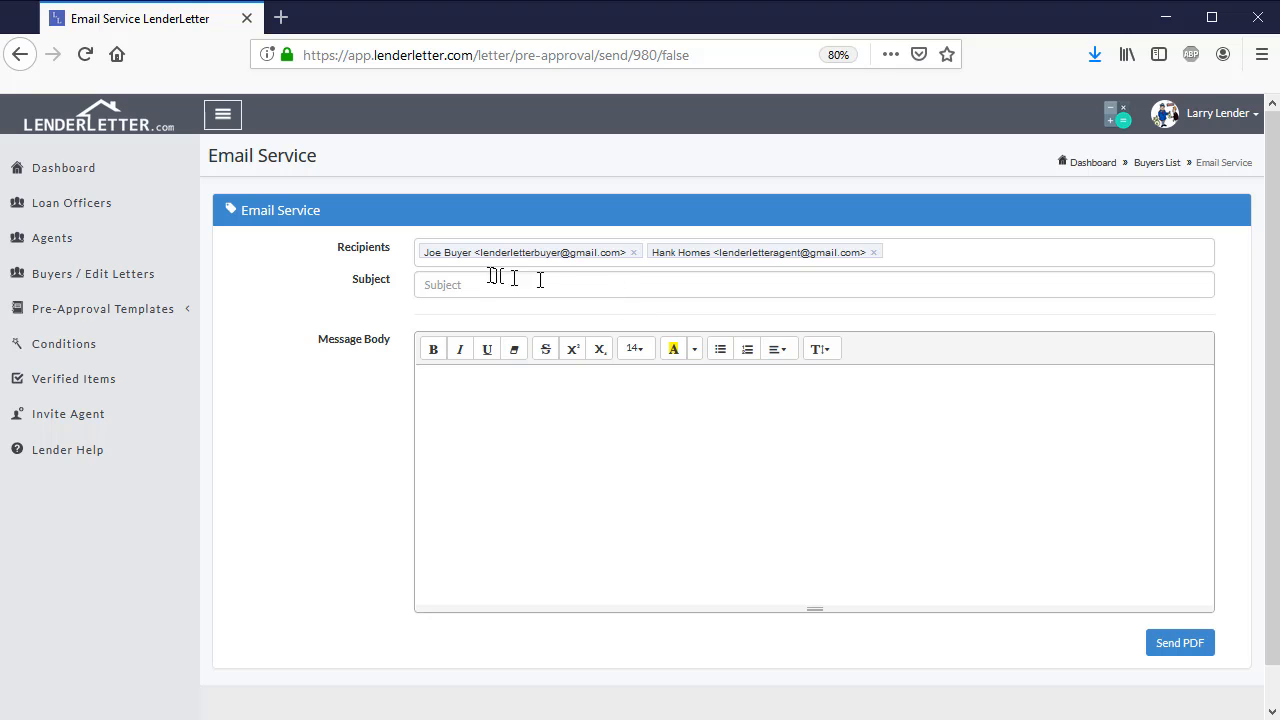
Set the email's subject to "Test" and go on to its message body
{"action": "left_click", "coordinate": [477, 284]}
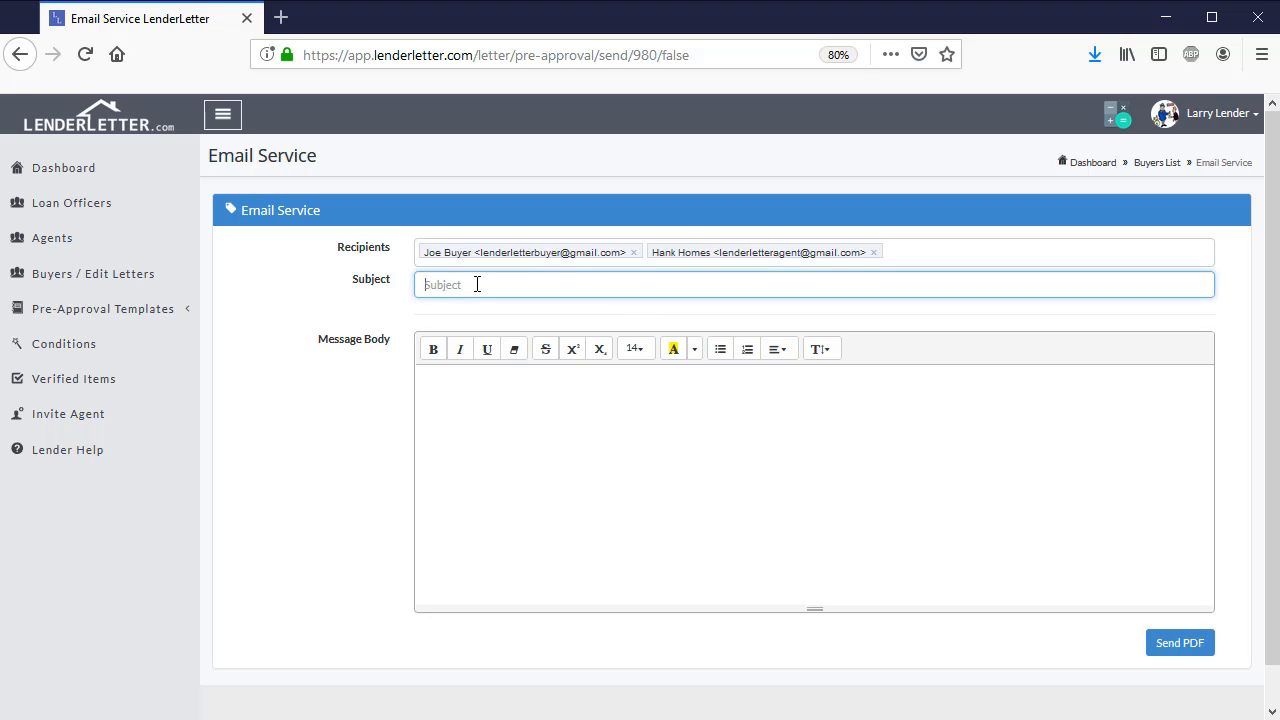
{"action": "type", "text": "Test"}
{"action": "left_click", "coordinate": [509, 392]}
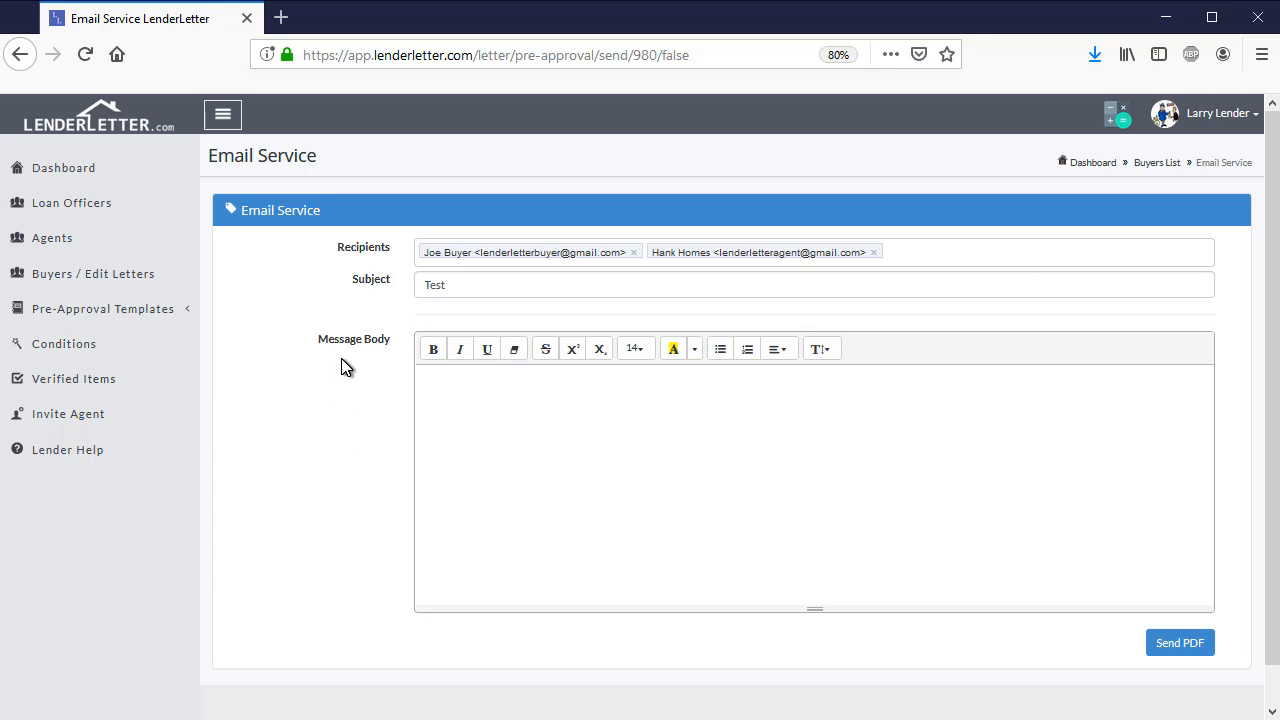
Leave the unsent email and return to the list of buyers
{"action": "left_click", "coordinate": [100, 280]}
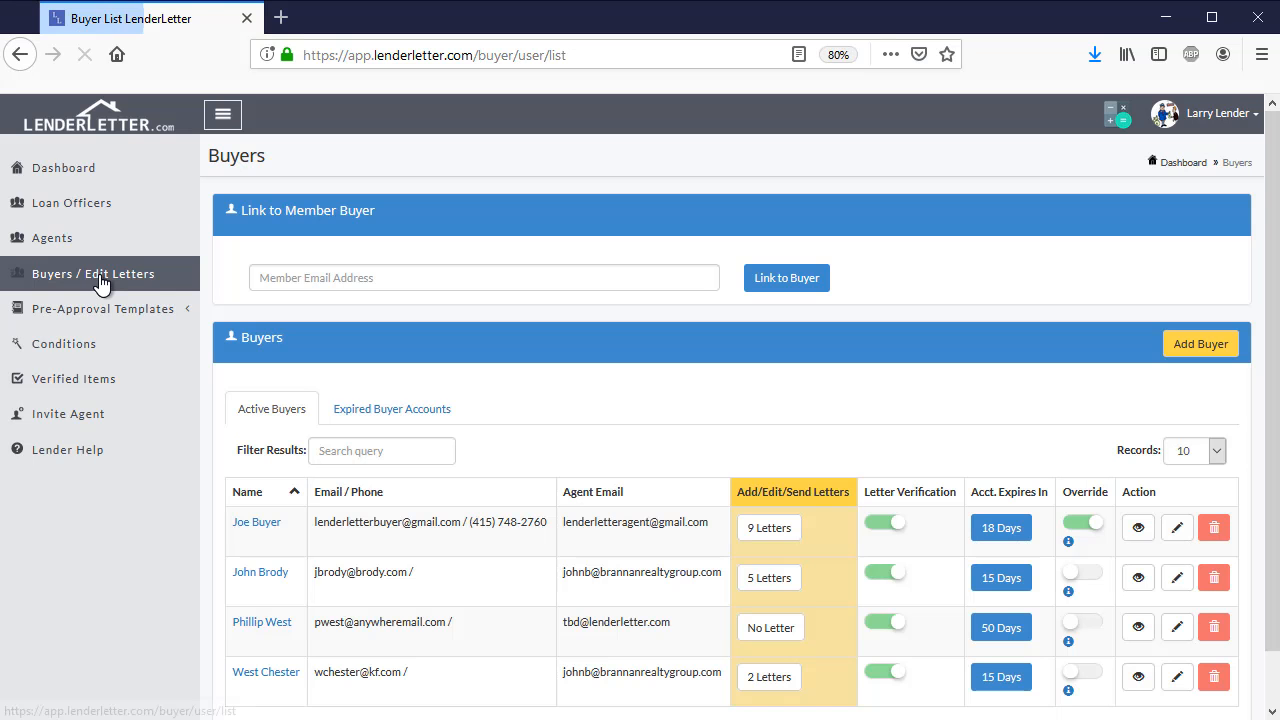